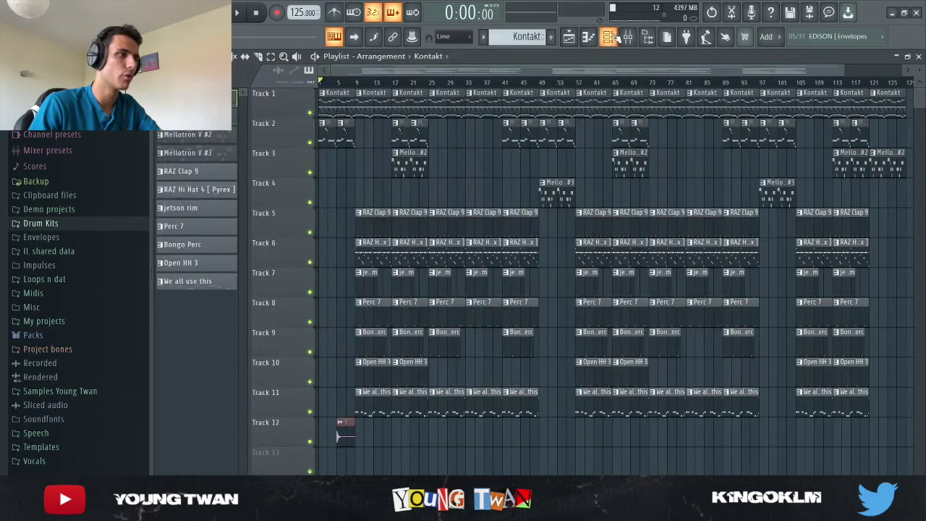
# Open the Kontakt channel's instrument from the channel rack to show the Ethno World 6 Nylon Guitar Hanika KEY patch.
pyautogui.click(615, 37)
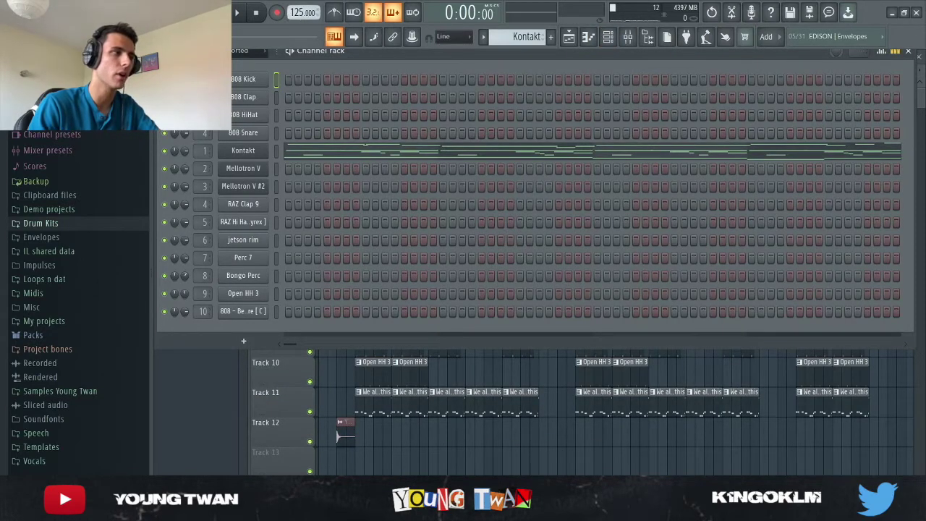
pyautogui.click(249, 155)
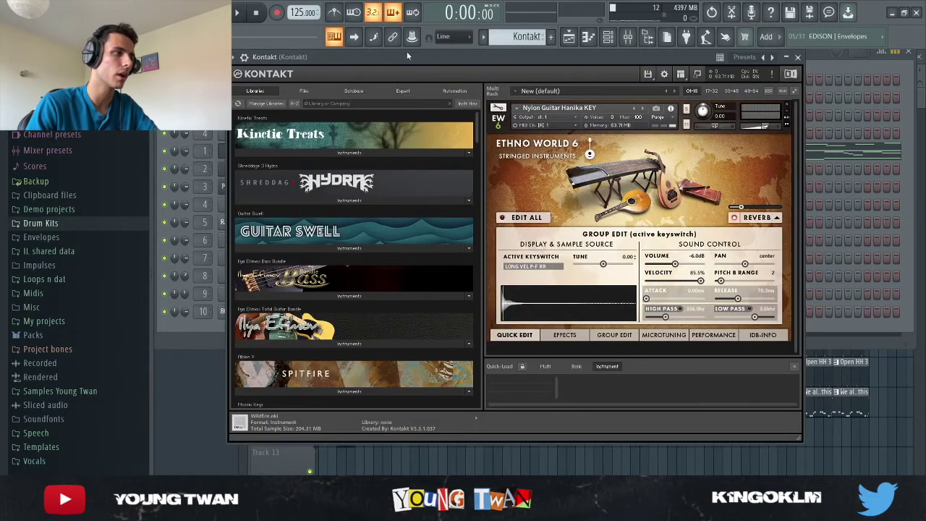
pyautogui.moveTo(408, 56); pyautogui.dragTo(434, 75)
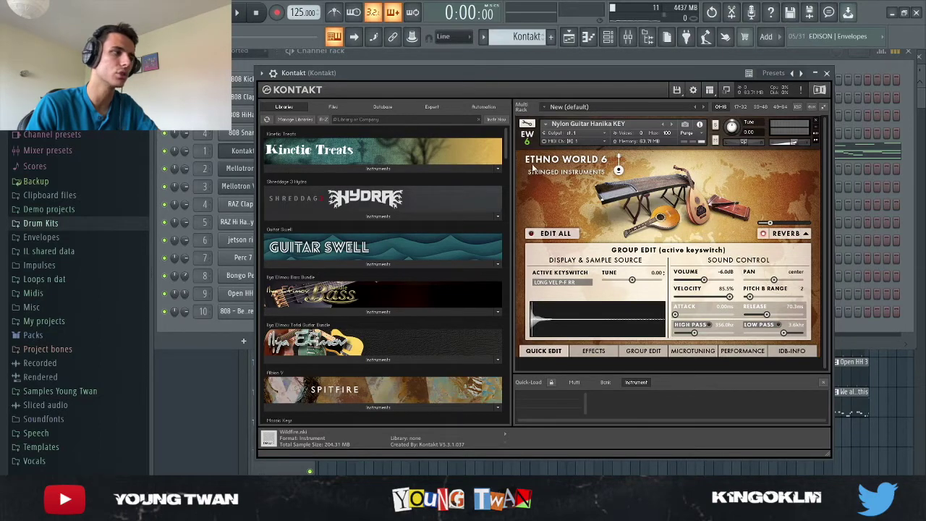
# Close the Kontakt instrument and examine the Kontakt channel's melody notes in the piano roll.
pyautogui.click(243, 151)
pyautogui.click(335, 155)
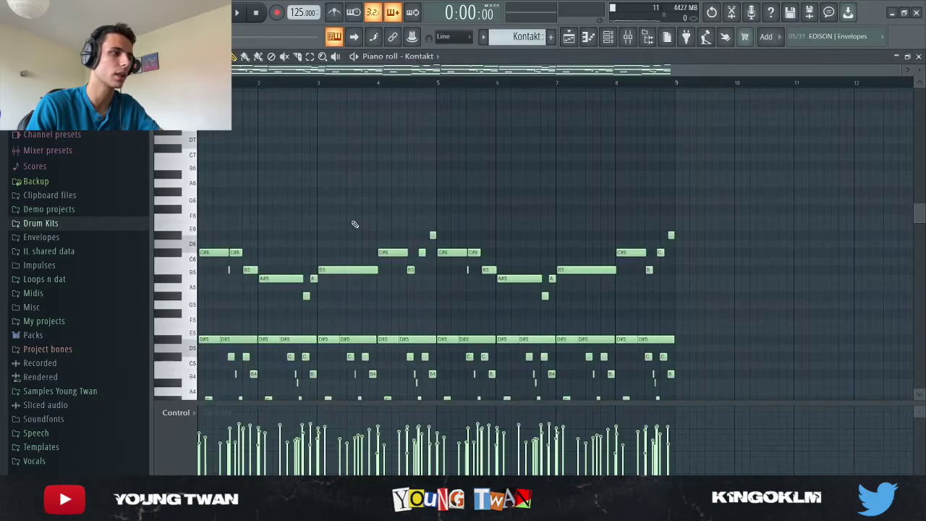
pyautogui.scroll(-4, 454, 254)
pyautogui.scroll(1, 187, 237)
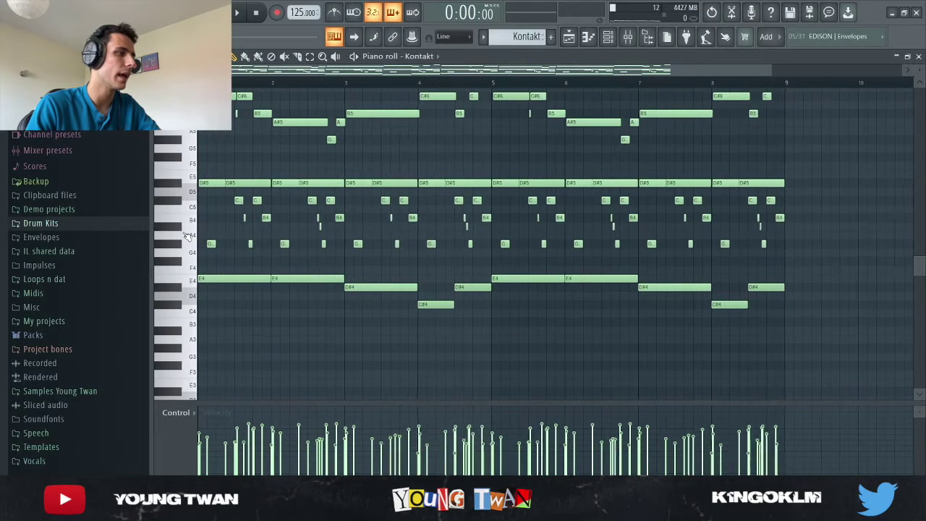
pyautogui.scroll(4, 190, 239)
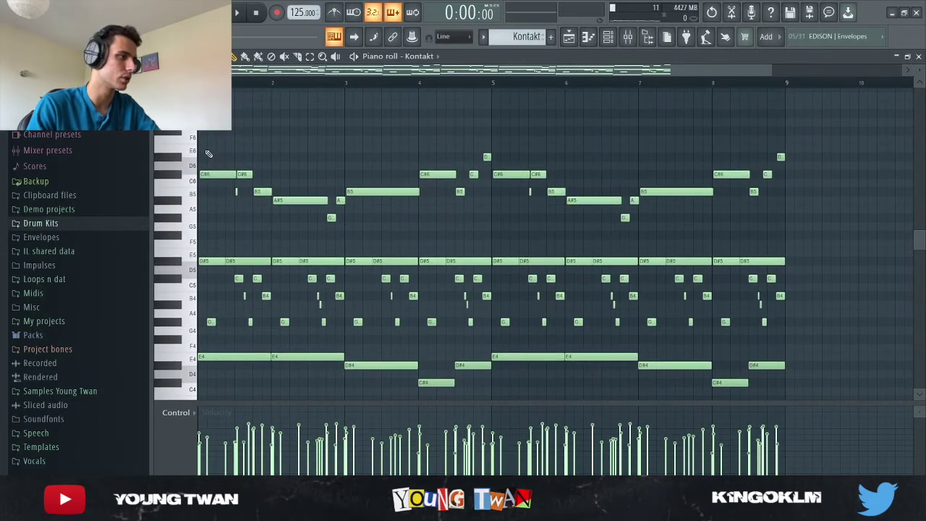
# Mute the upper melody notes in the first four bars of the Kontakt pattern and listen to the remaining notes.
pyautogui.moveTo(206, 151); pyautogui.dragTo(275, 208)
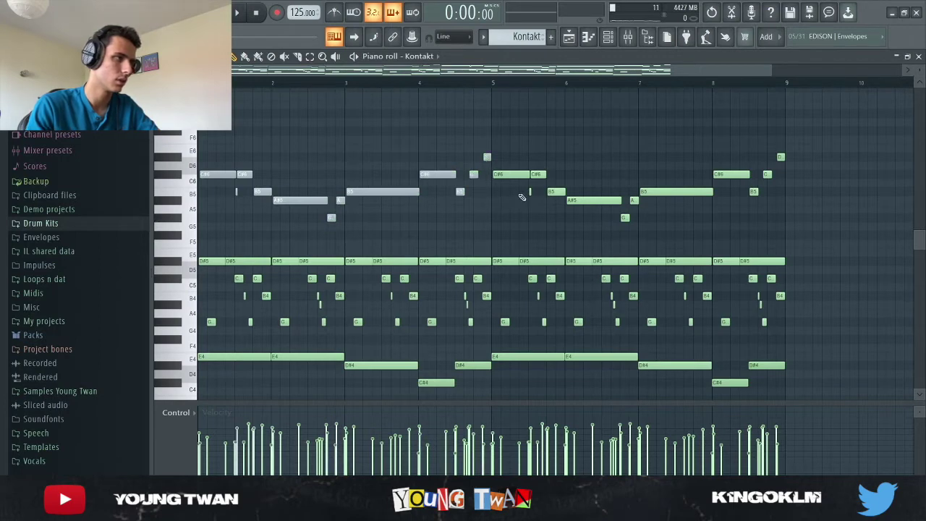
pyautogui.scroll(-1, 551, 185)
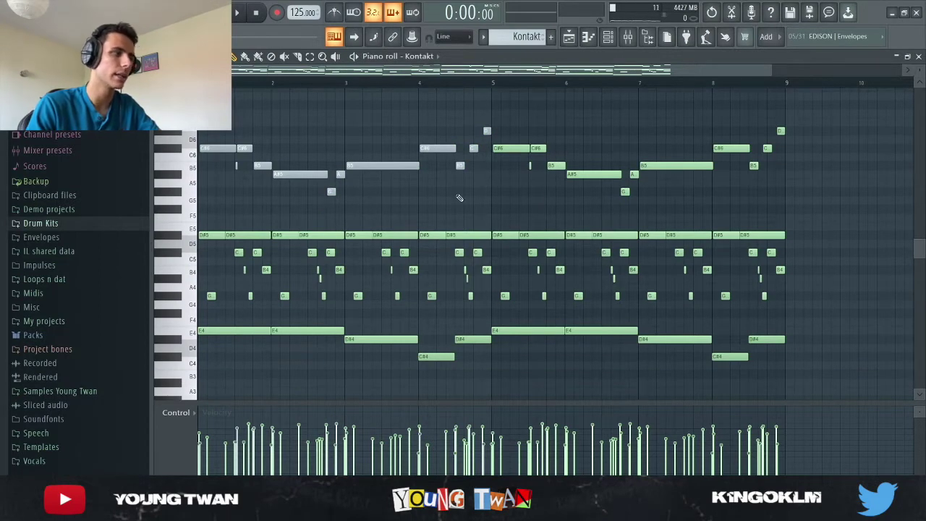
pyautogui.press('space')
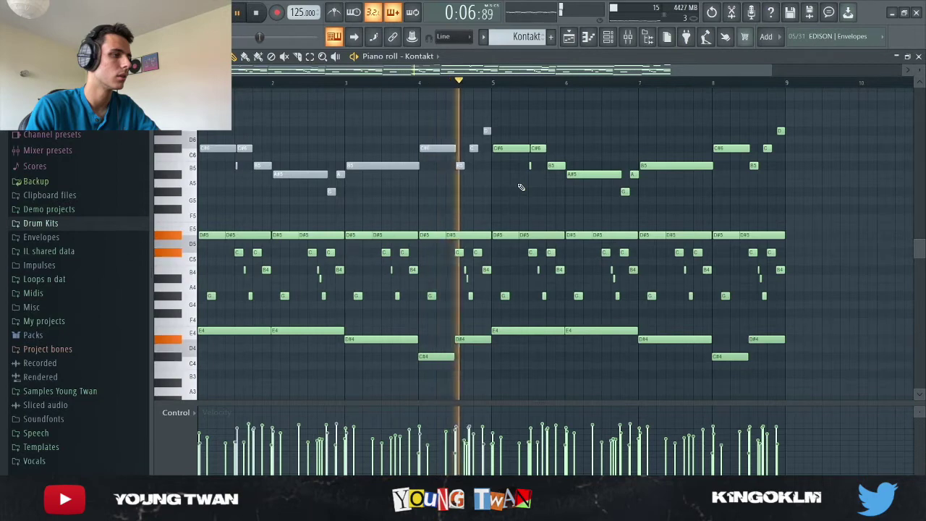
pyautogui.press('space')
# Inspect the Fruity parametric EQ 2 and Fruity Chorus settings on the Kontakt mixer track.
pyautogui.press('F9')
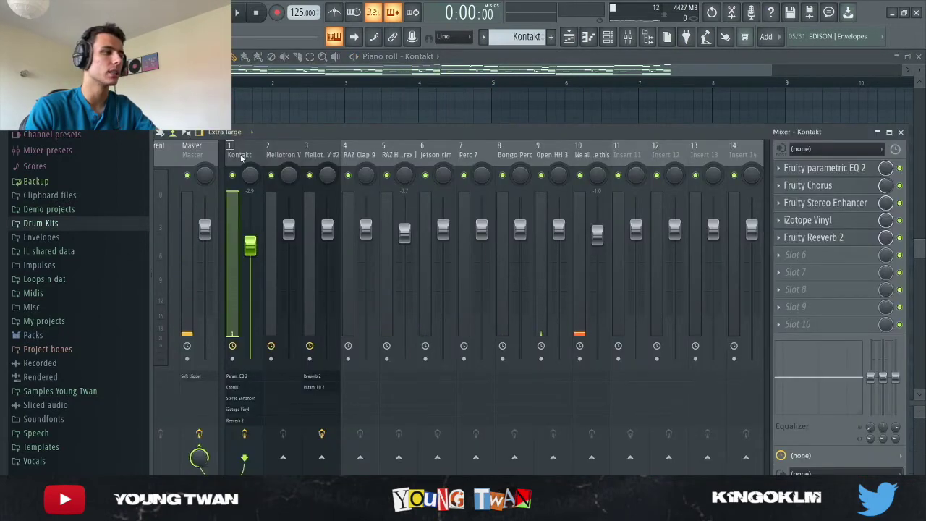
pyautogui.click(825, 169)
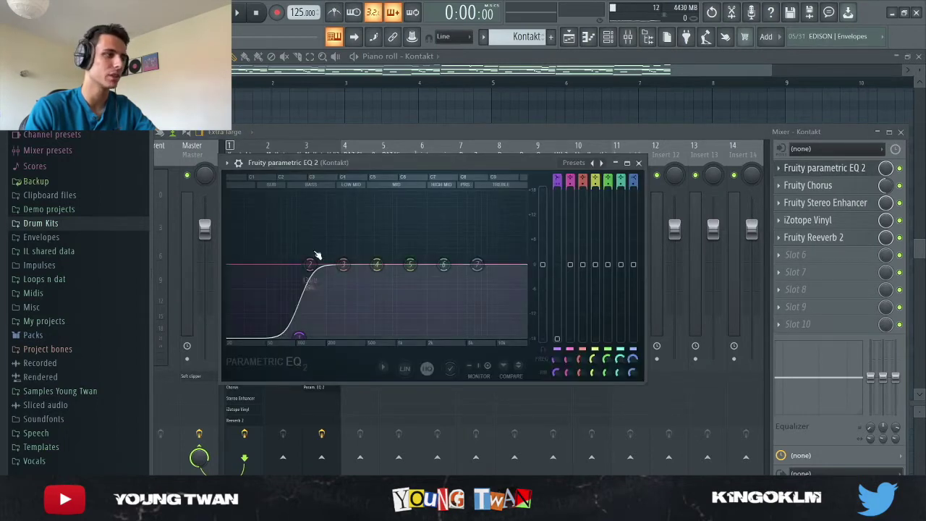
pyautogui.click(832, 169)
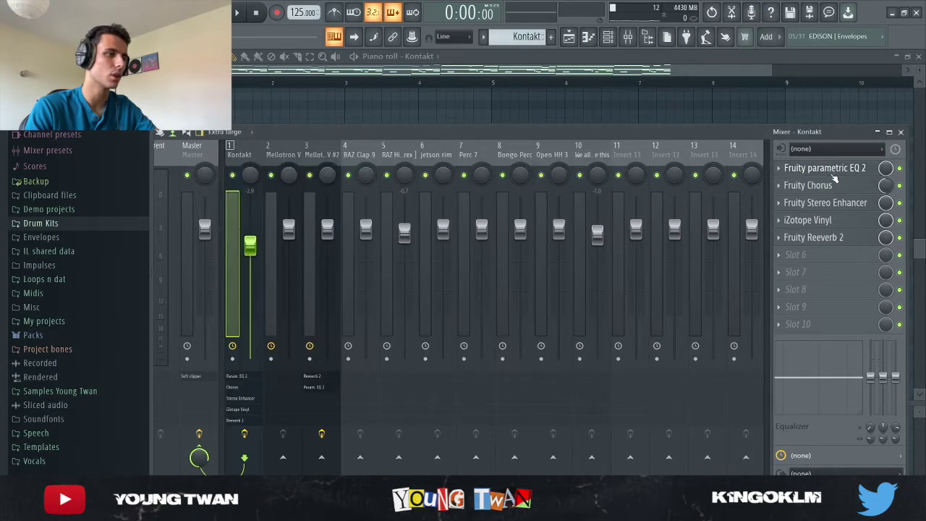
pyautogui.click(835, 187)
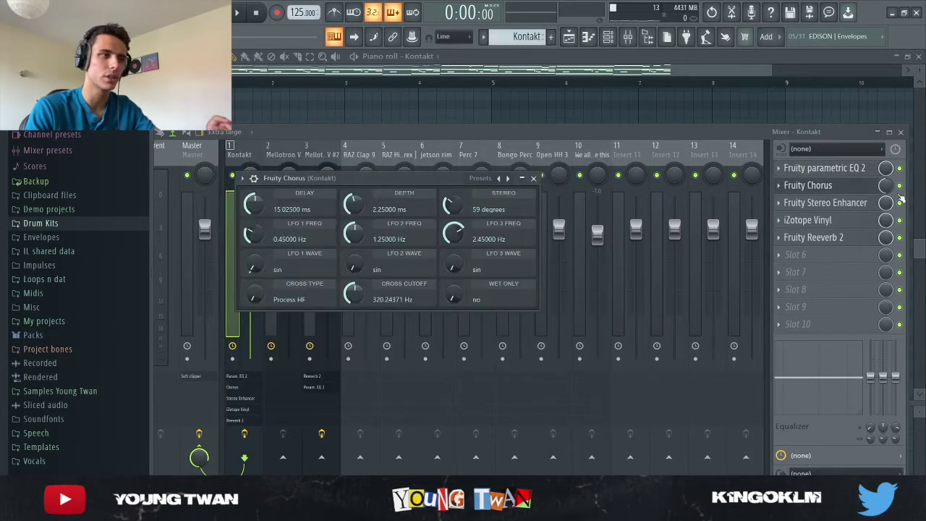
pyautogui.click(816, 188)
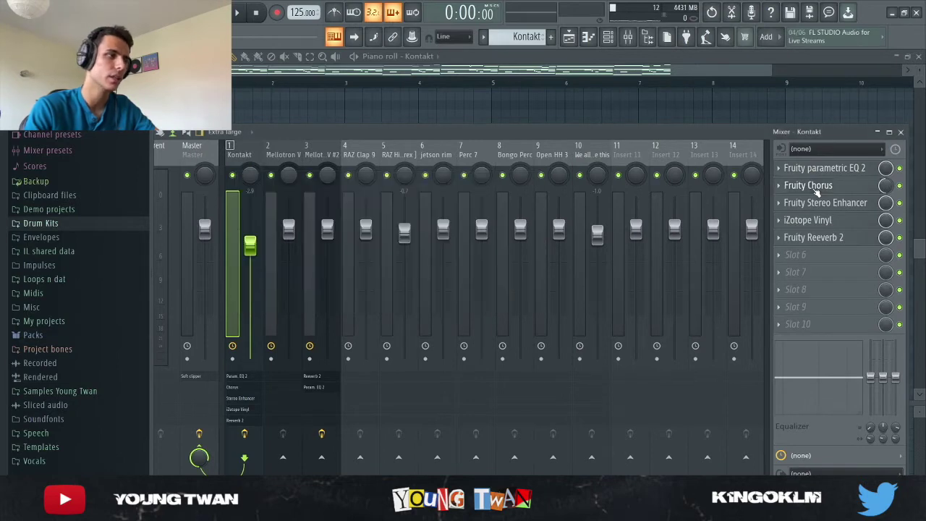
# Inspect the Fruity Stereo Enhancer, iZotope Vinyl and Fruity Reeverb 2 settings on the Kontakt mixer track.
pyautogui.click(824, 204)
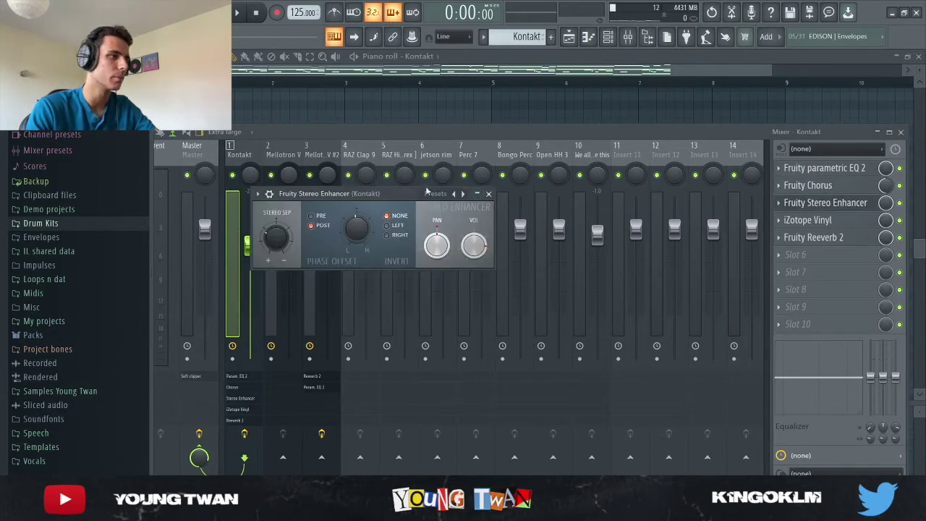
pyautogui.click(838, 206)
pyautogui.click(834, 223)
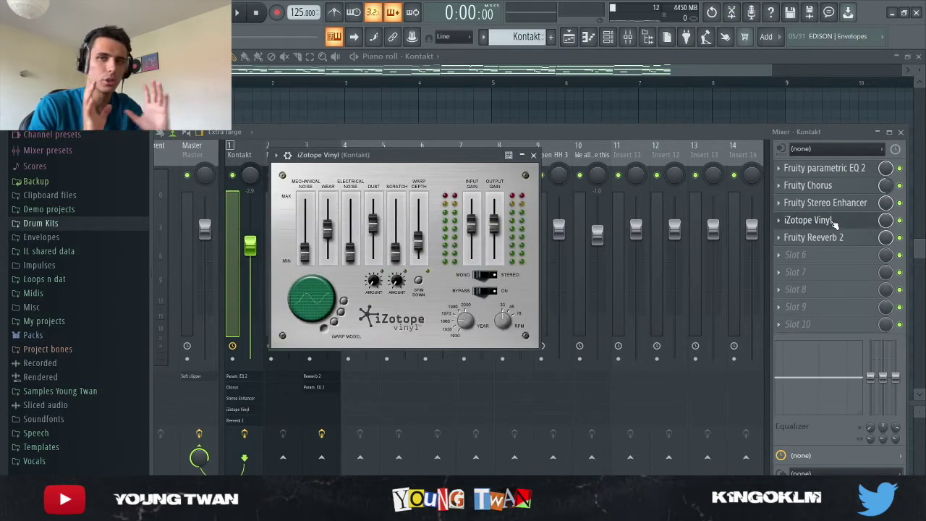
pyautogui.moveTo(405, 159); pyautogui.dragTo(427, 160)
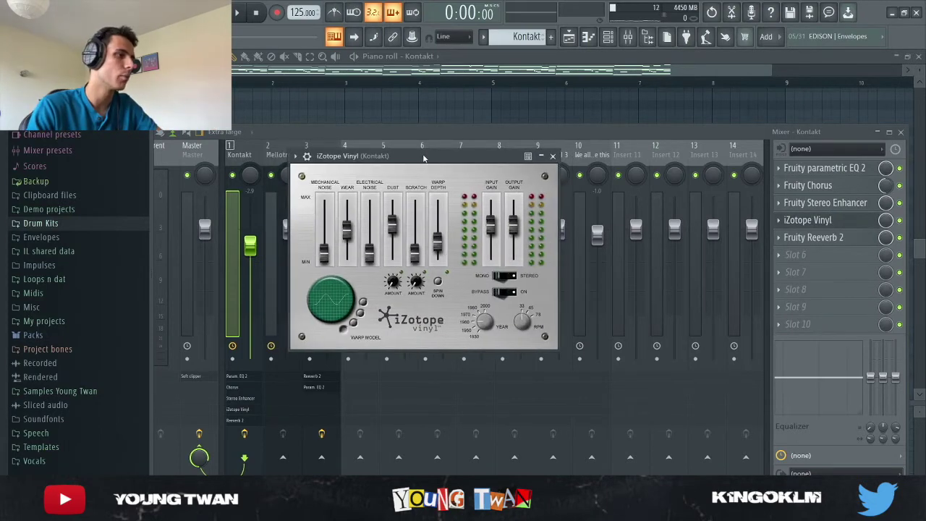
pyautogui.click(555, 156)
pyautogui.click(828, 237)
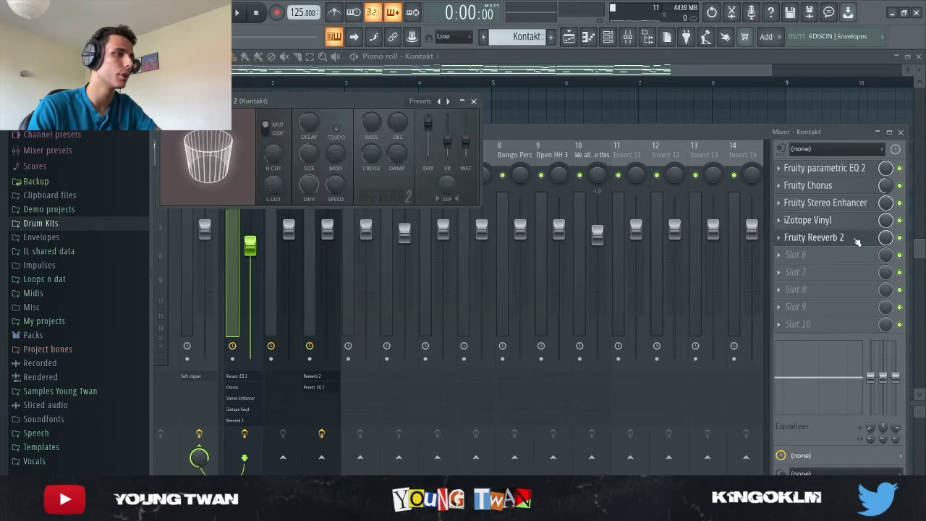
pyautogui.click(857, 238)
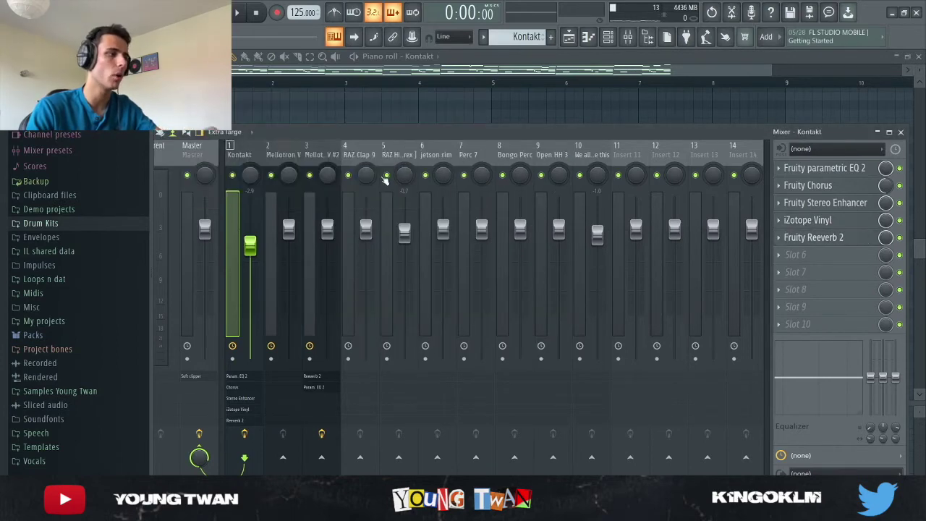
# Return to the Kontakt piano roll, unmute the upper melody notes in the first four bars and play the full pattern.
pyautogui.click(354, 115)
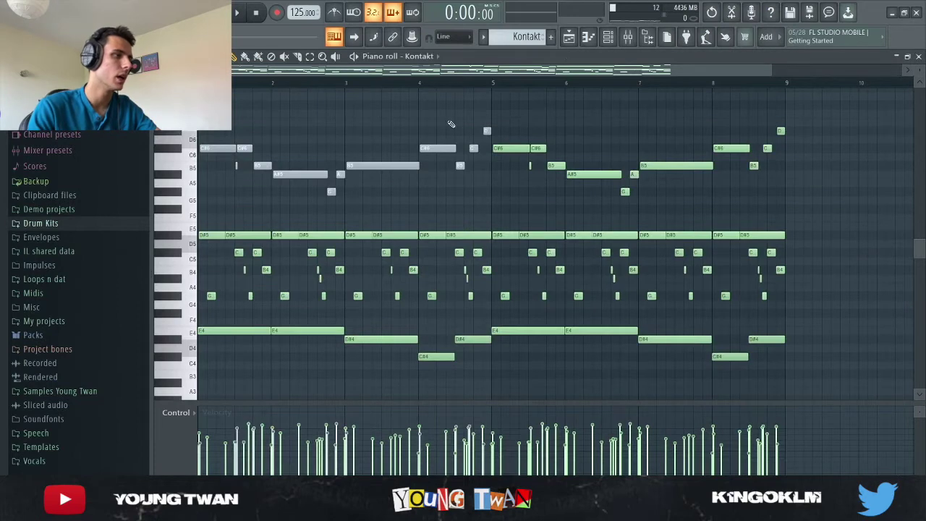
pyautogui.click(414, 165)
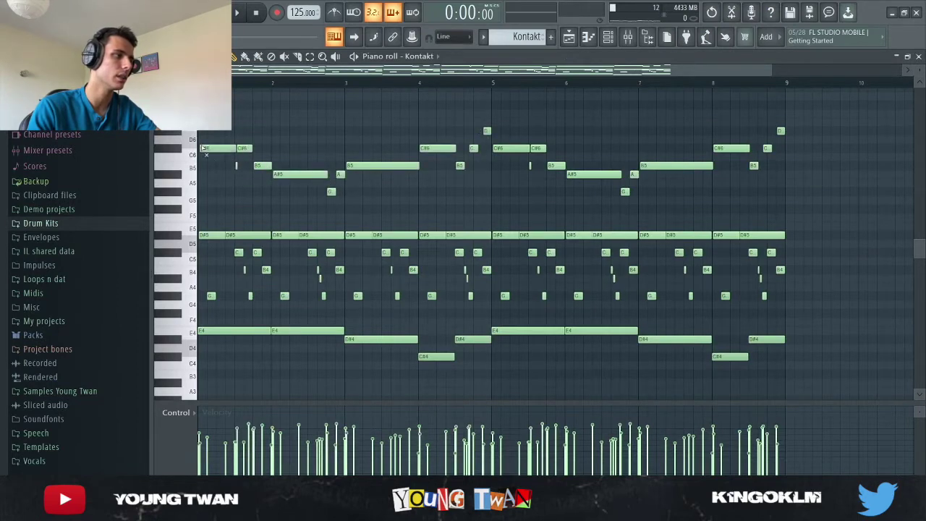
pyautogui.scroll(2, 855, 183)
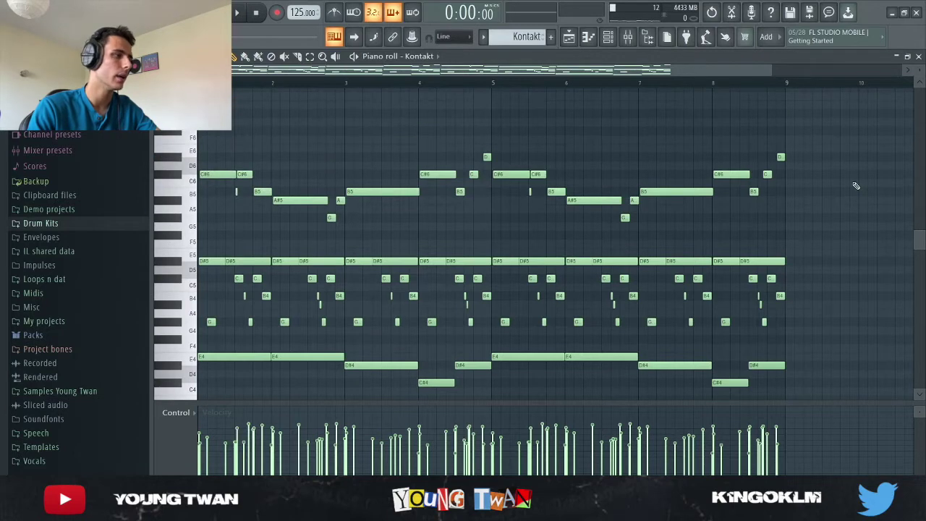
pyautogui.press('space')
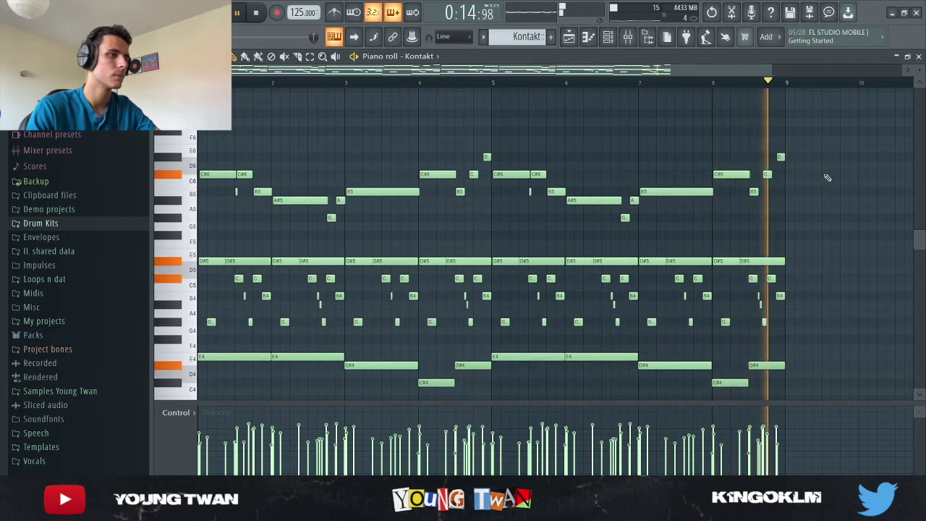
pyautogui.press('space')
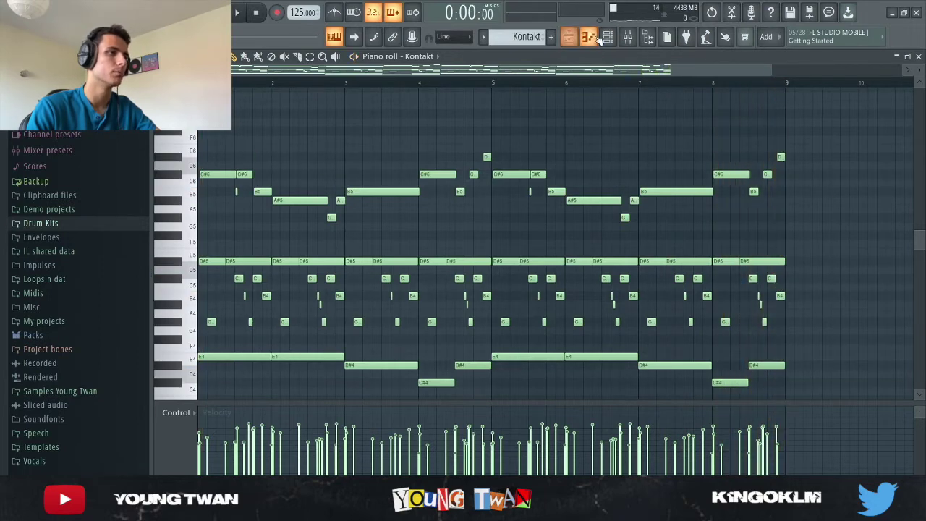
# Show the Mellotron V channel's instrument with its AcousElec Pluck preset, and close it after viewing.
pyautogui.click(607, 36)
pyautogui.scroll(-1, 528, 38)
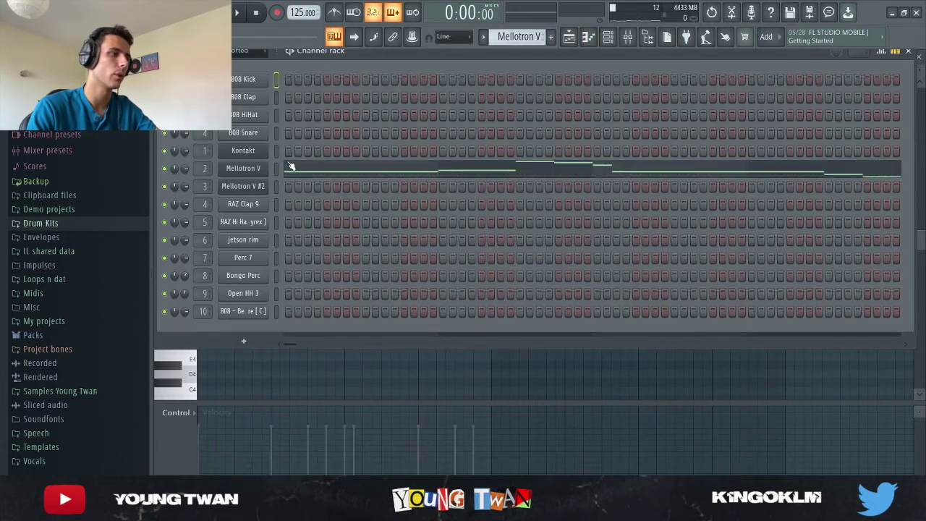
pyautogui.click(256, 168)
pyautogui.moveTo(467, 67); pyautogui.dragTo(498, 66)
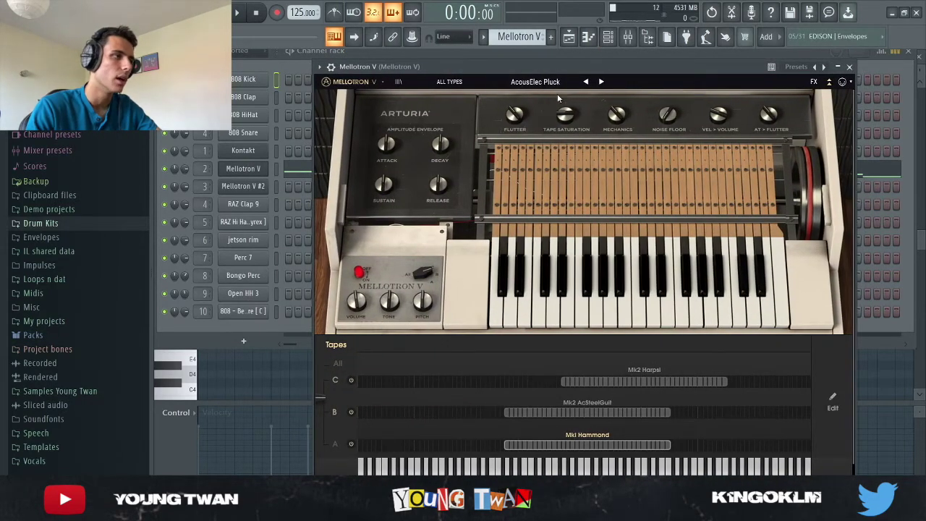
pyautogui.click(850, 67)
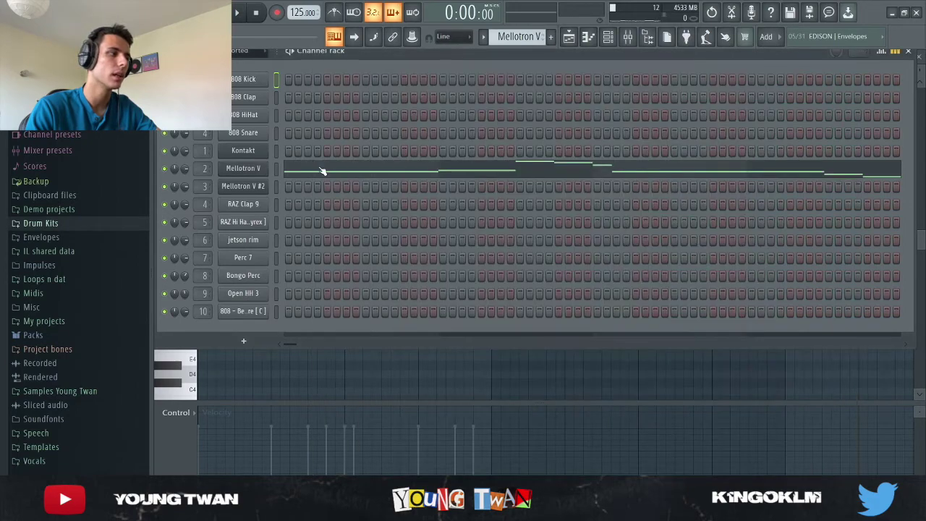
# Open the Mellotron V melody in the piano roll and play it.
pyautogui.click(554, 170)
pyautogui.scroll(2, 279, 248)
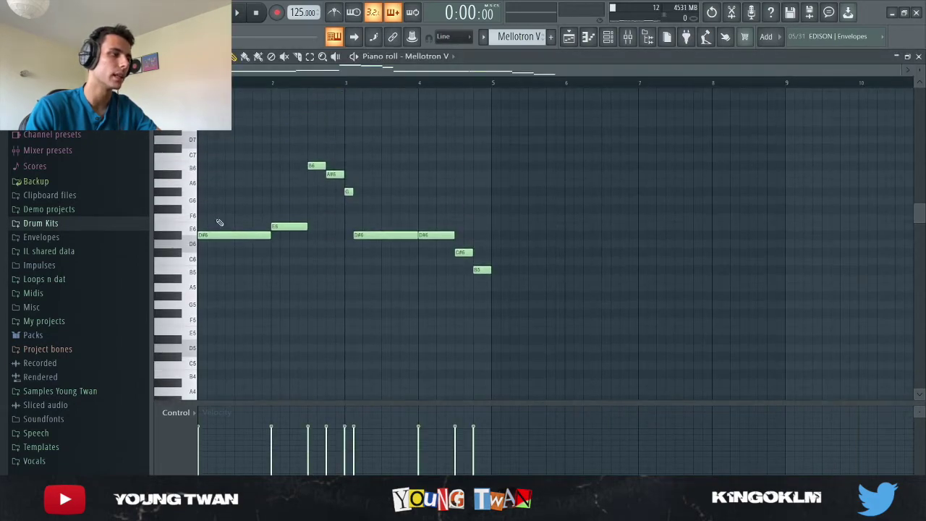
pyautogui.press('space')
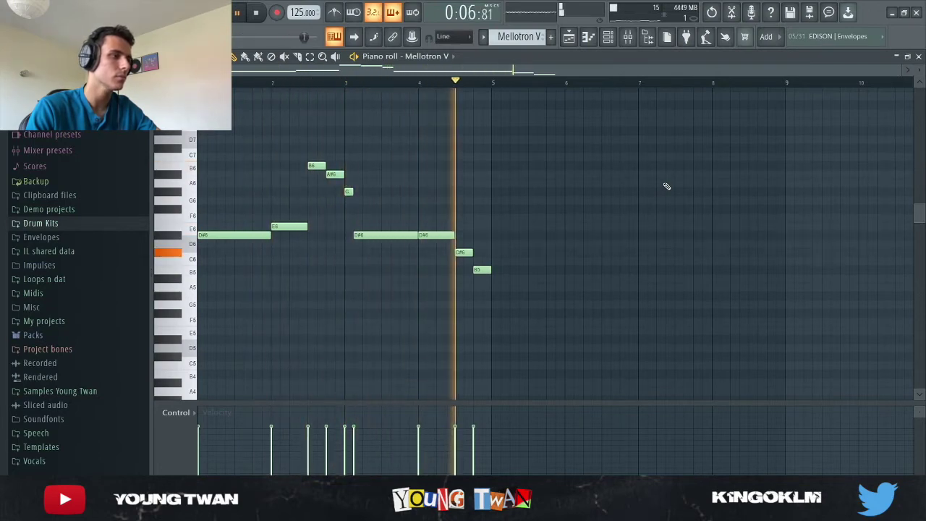
# Check the Mellotron V mixer track for effects, return to its piano roll and stop playback.
pyautogui.click(627, 38)
pyautogui.press('Right')
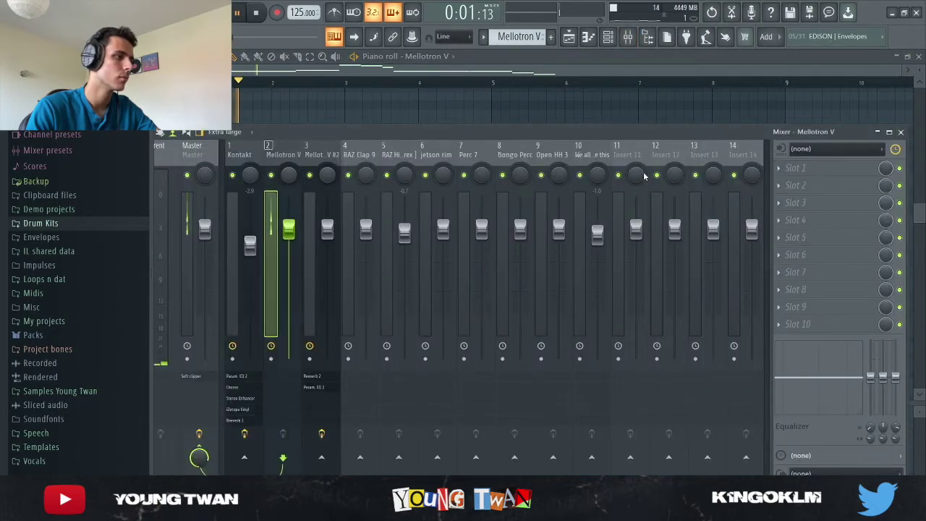
pyautogui.click(513, 110)
pyautogui.press('space')
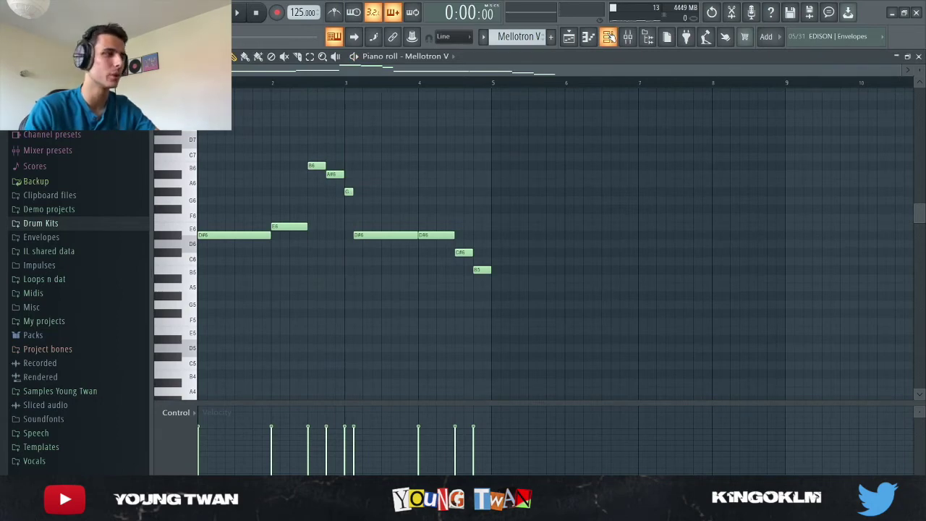
# View the Mellotron V #2 instrument with its Strawberry Flutes preset, close it and open the channel's notes in the piano roll.
pyautogui.press('F6')
pyautogui.click(243, 186)
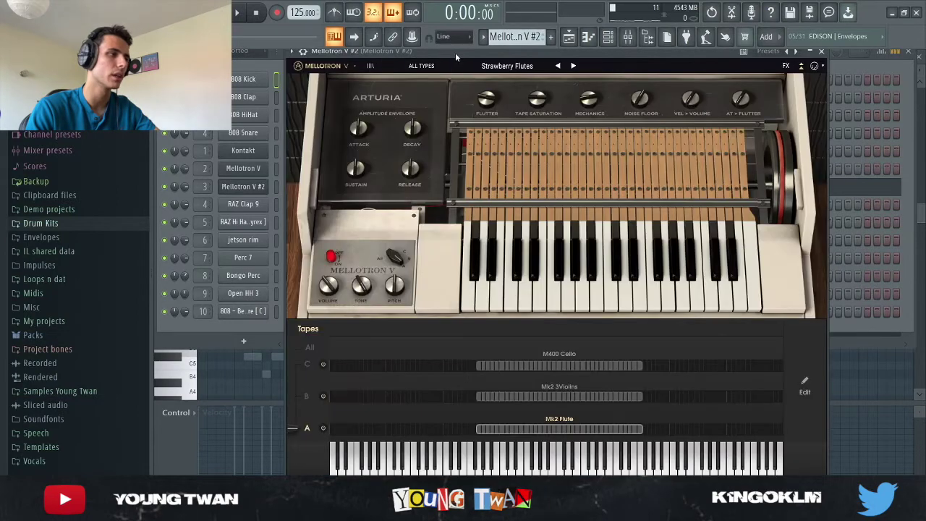
pyautogui.moveTo(455, 53); pyautogui.dragTo(463, 72)
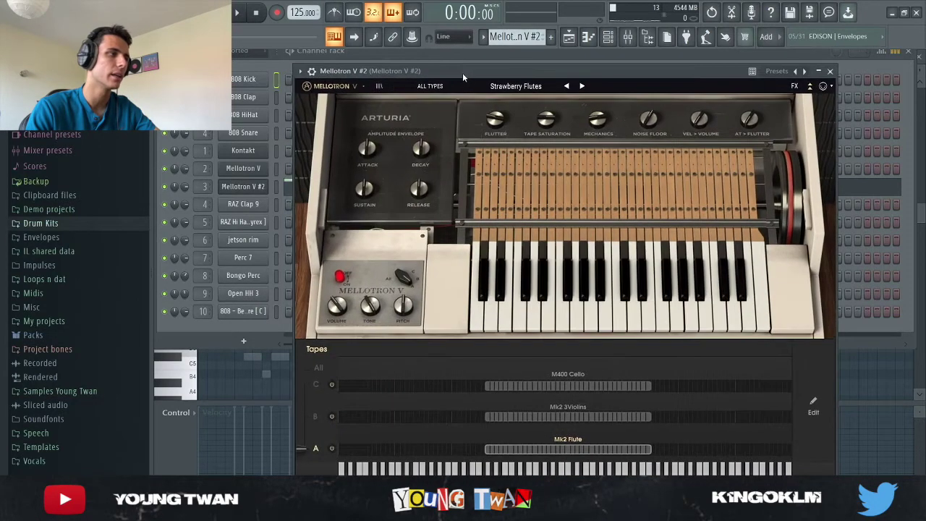
pyautogui.click(259, 188)
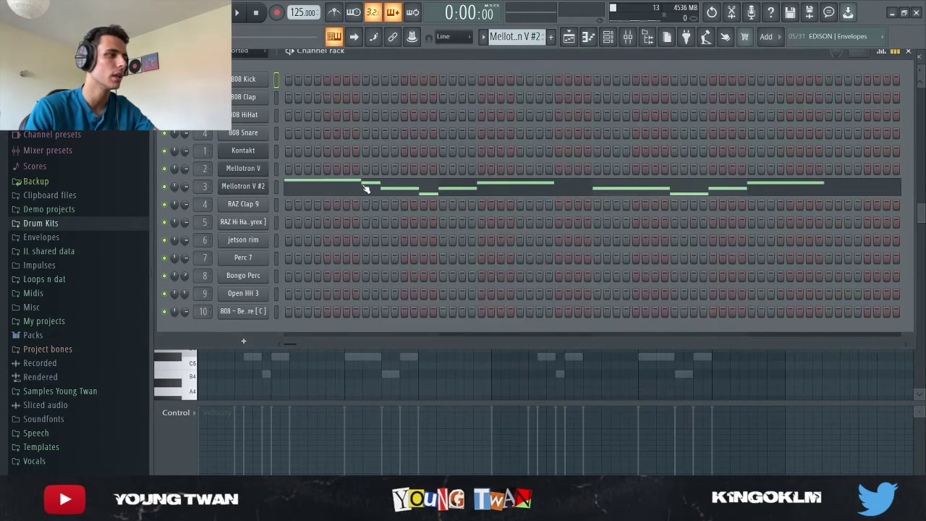
pyautogui.click(365, 188)
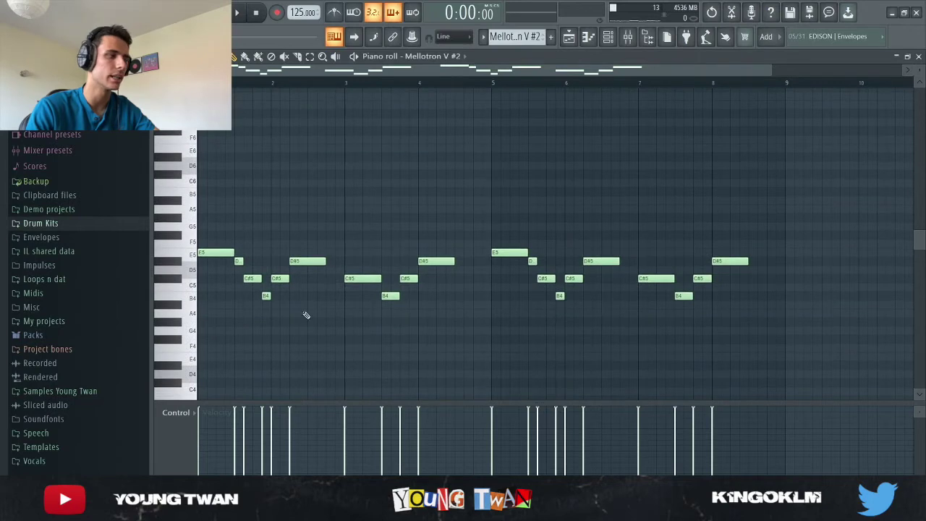
# Play the Mellotron V #2 melody in the piano roll and stop after listening through the notes.
pyautogui.scroll(2, 238, 241)
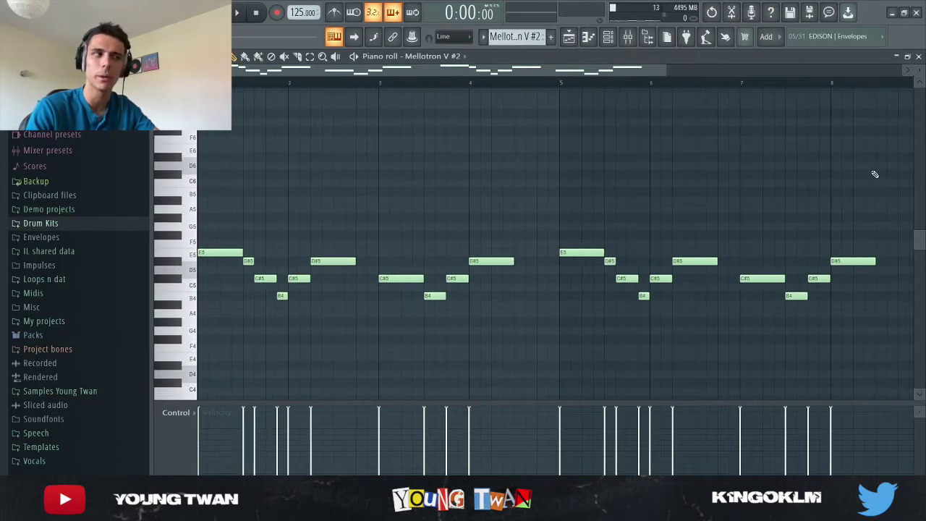
pyautogui.press('space')
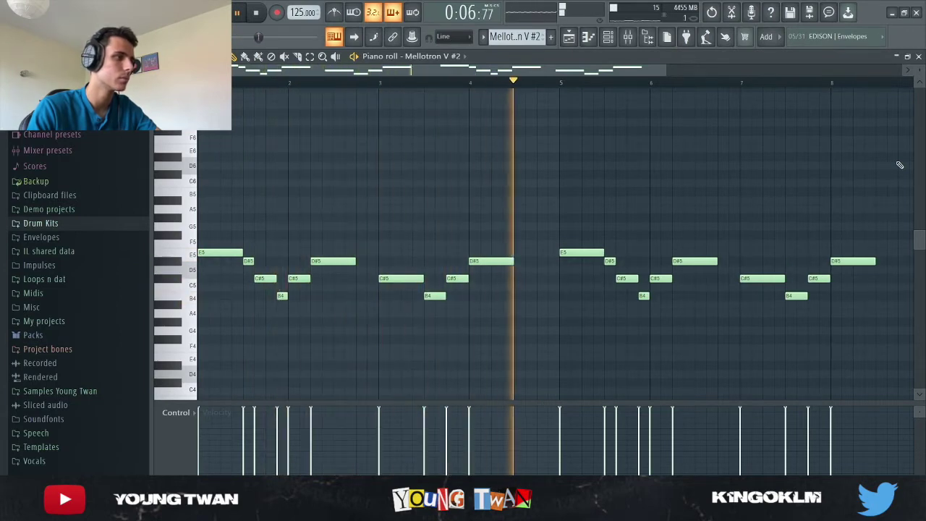
pyautogui.scroll(-1, 826, 200)
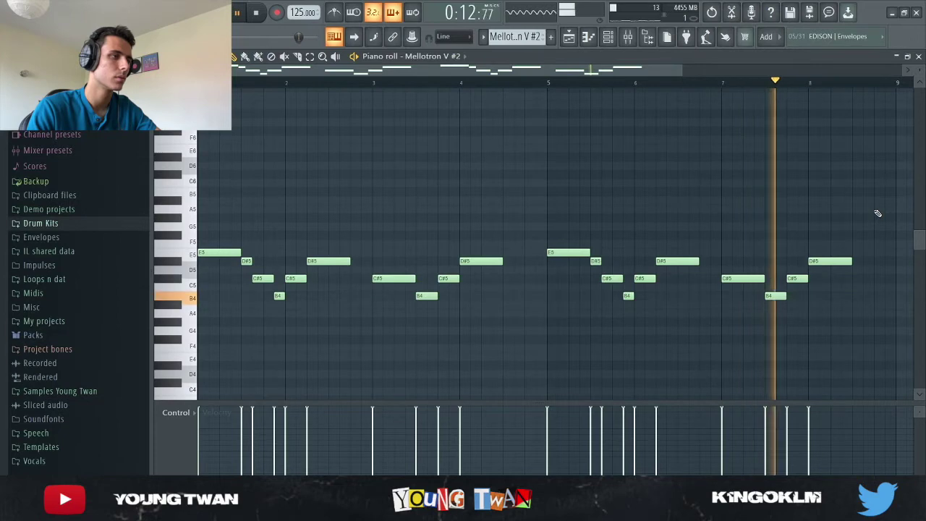
pyautogui.press('space')
# Switch to the Mellotron V #3 pattern, play its notes in the piano roll and stop playback.
pyautogui.press('KP_Add')
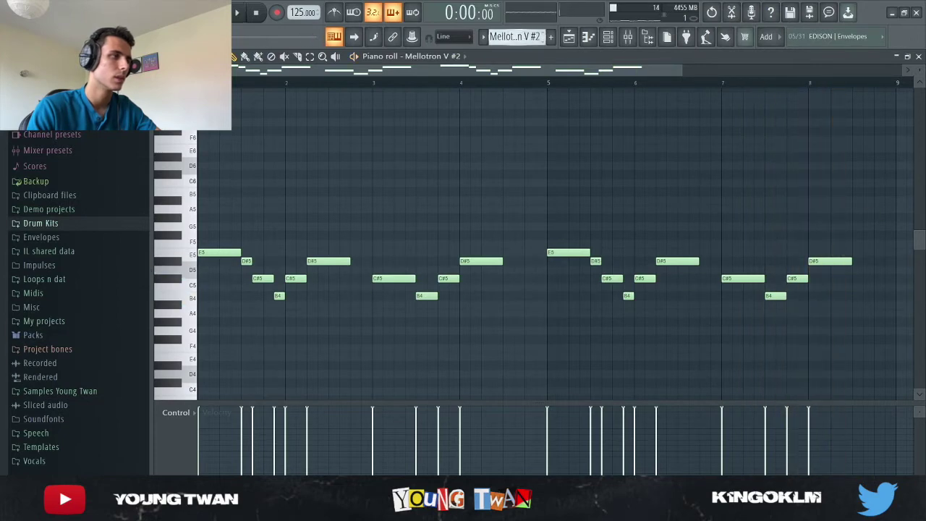
pyautogui.scroll(-4, 579, 170)
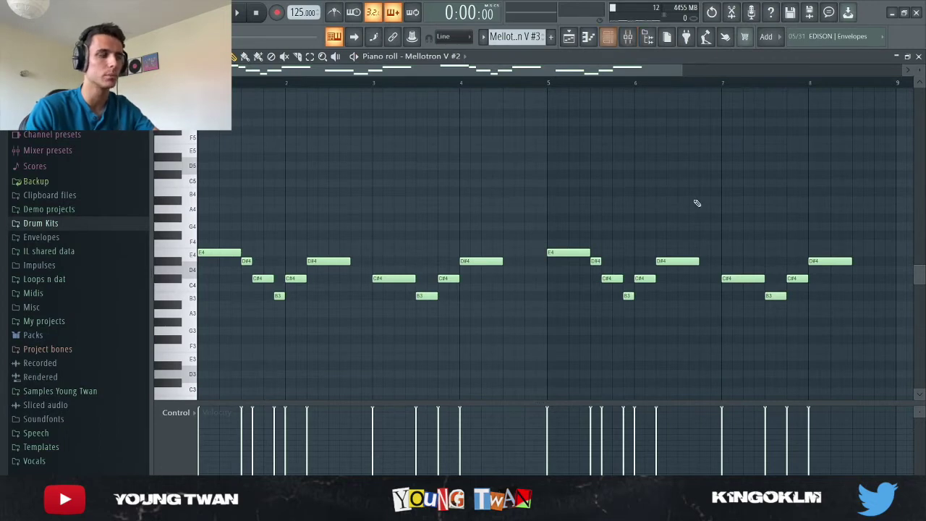
pyautogui.press('space')
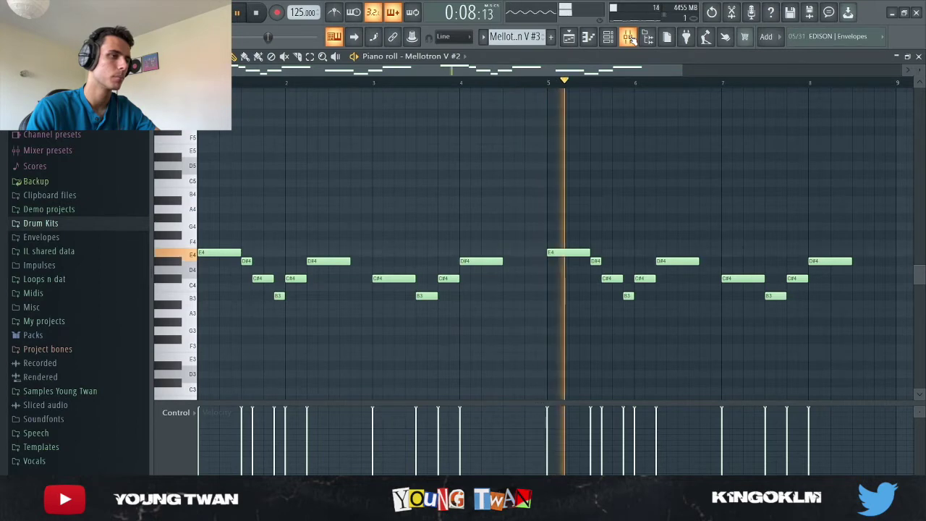
pyautogui.press('space')
# Inspect the Mellotron V #2 mixer track's Fruity Reeverb 2 and Fruity parametric EQ 2 effects, closing them after viewing.
pyautogui.click(628, 37)
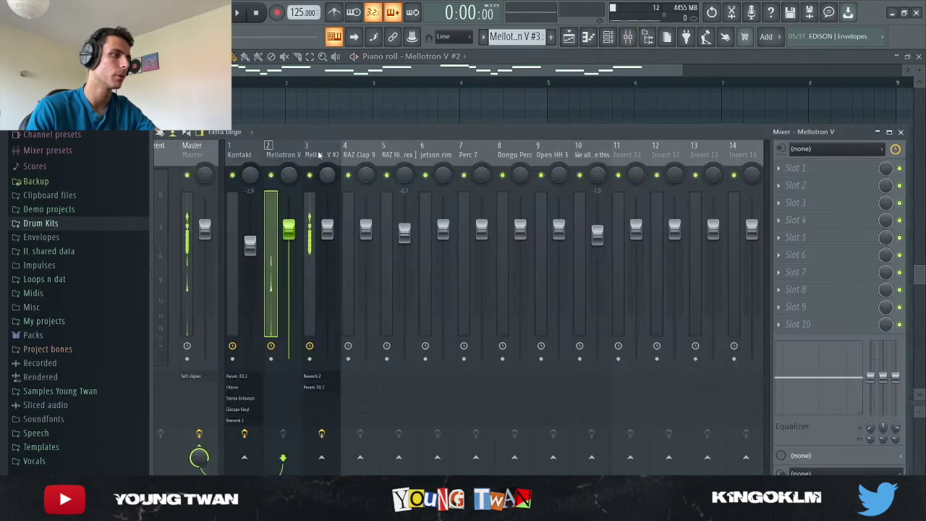
pyautogui.click(311, 275)
pyautogui.click(818, 169)
pyautogui.click(825, 168)
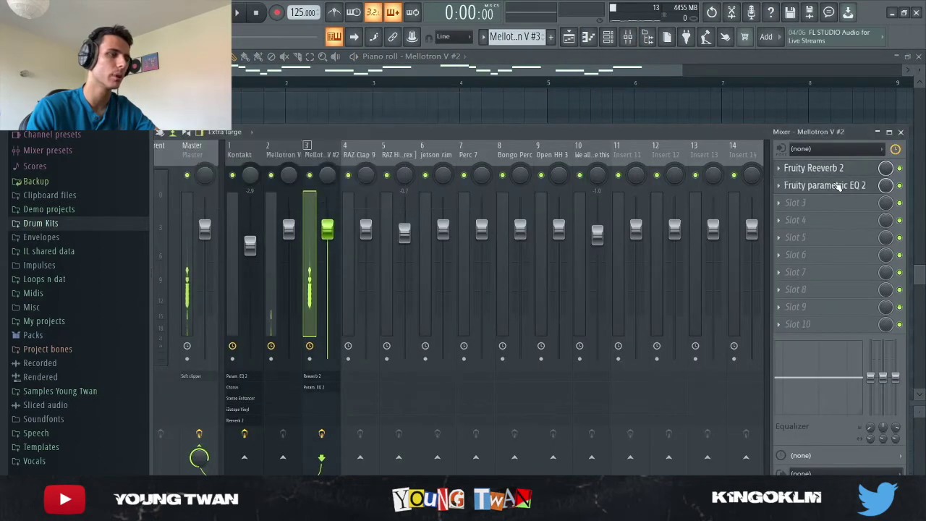
pyautogui.click(835, 185)
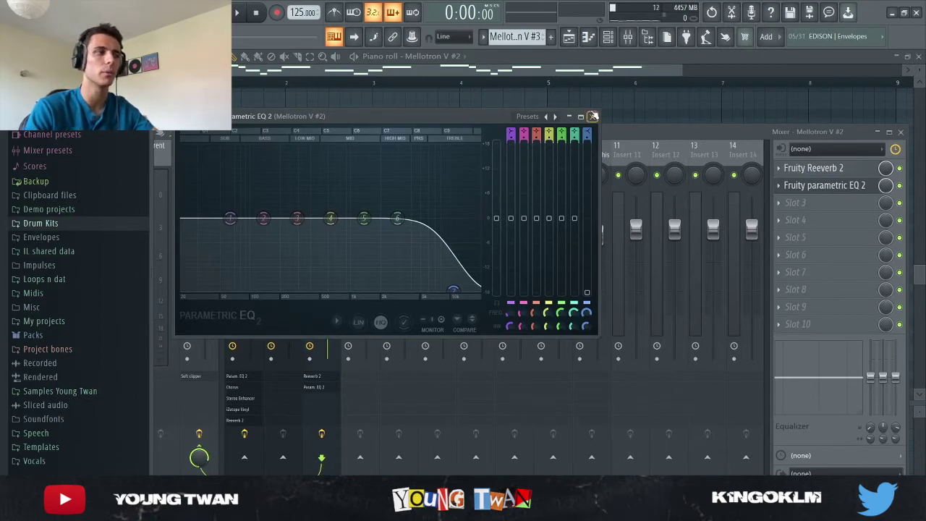
pyautogui.click(593, 115)
pyautogui.click(496, 120)
# Return to the playlist and play the RAZ Clap 9 track from bar 9, stopping after a short listen.
pyautogui.click(569, 36)
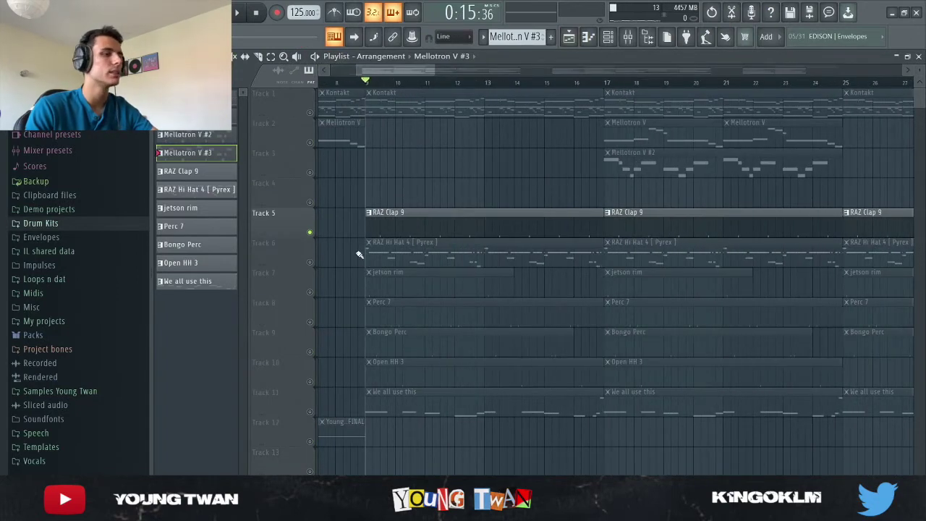
pyautogui.scroll(2, 359, 255)
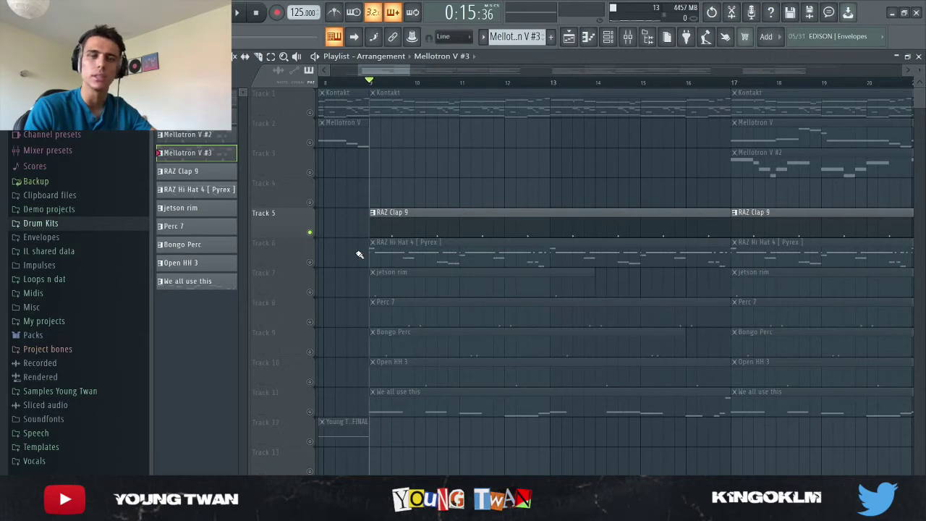
pyautogui.press('space')
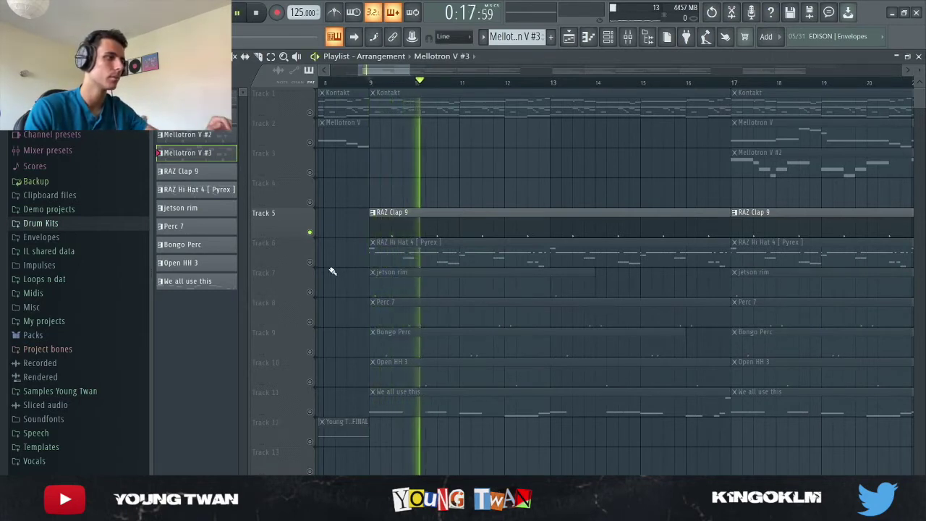
pyautogui.press('space')
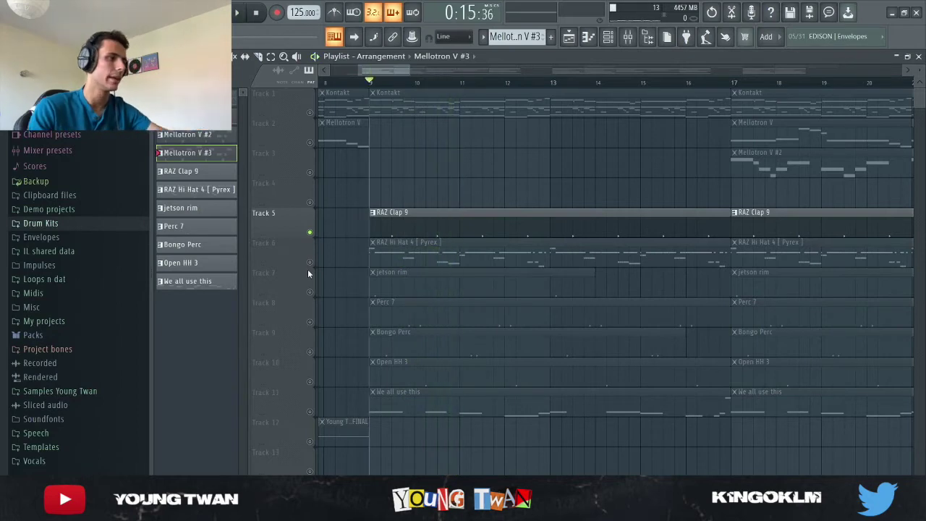
# Unmute the RAZ Hi Hat 4 track, play its notes in the piano roll, and return to the playlist with playback stopped.
pyautogui.click(309, 262)
pyautogui.click(436, 266)
pyautogui.press('space')
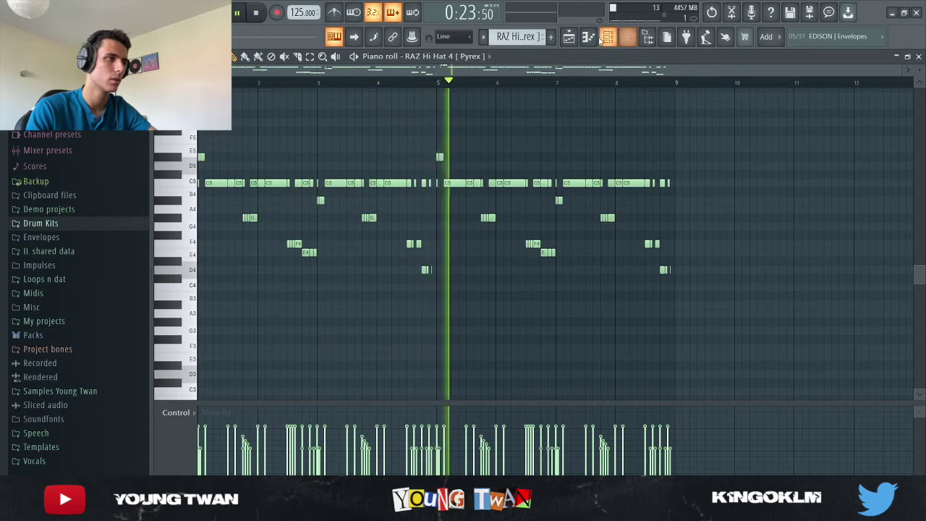
pyautogui.press('F5')
pyautogui.press('space')
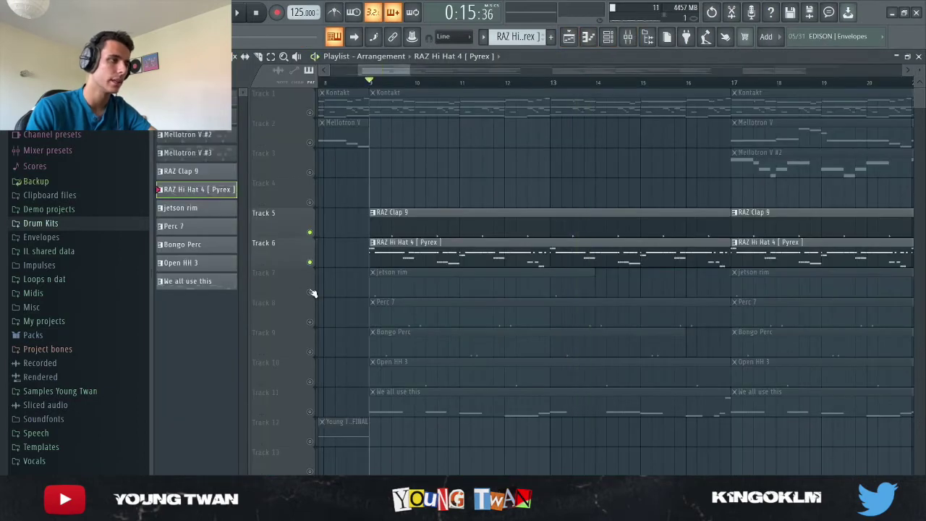
# Unmute the jetson rim, Perc 7 and Bongo Perc tracks and play them with the clap and hi-hat.
pyautogui.click(311, 292)
pyautogui.click(309, 322)
pyautogui.click(309, 352)
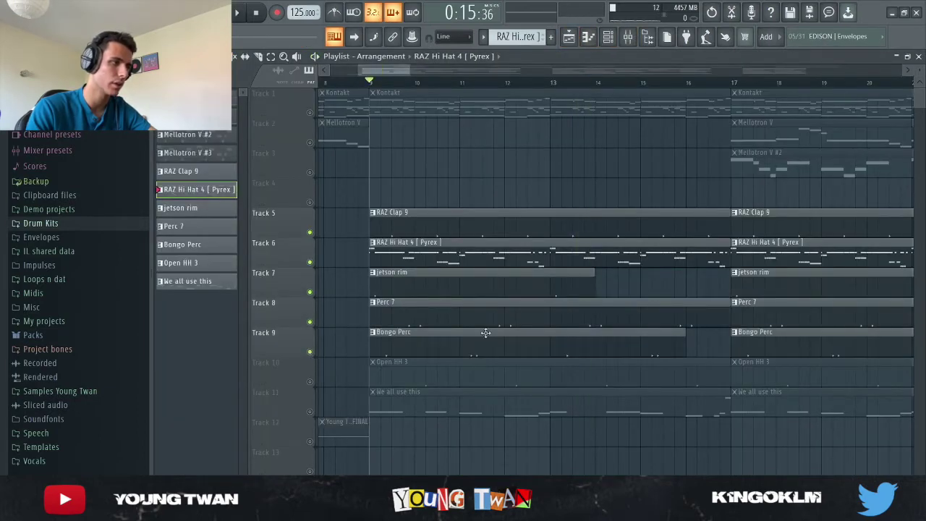
pyautogui.press('space')
pyautogui.scroll(2, 473, 388)
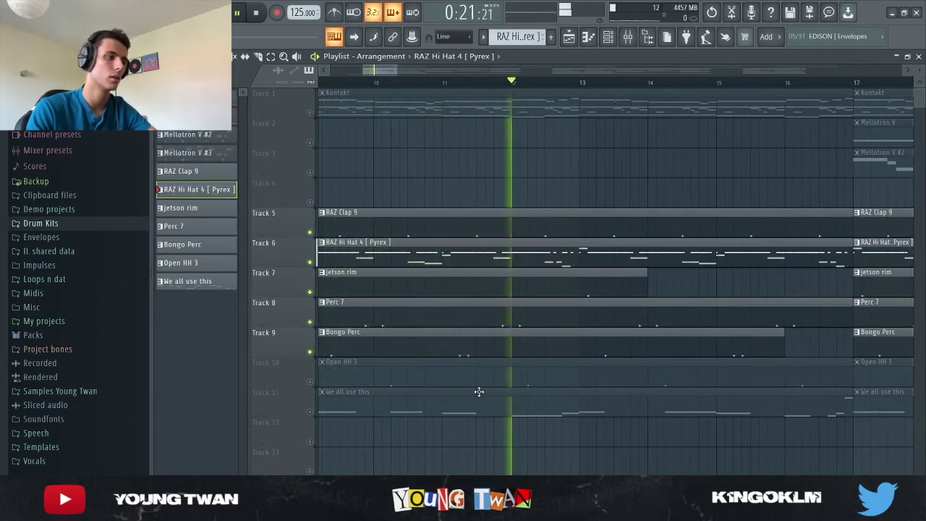
pyautogui.scroll(-2, 478, 392)
pyautogui.press('space')
# Unmute the Open HH 3 track and play it together with the other drums, stopping after listening.
pyautogui.click(309, 382)
pyautogui.press('space')
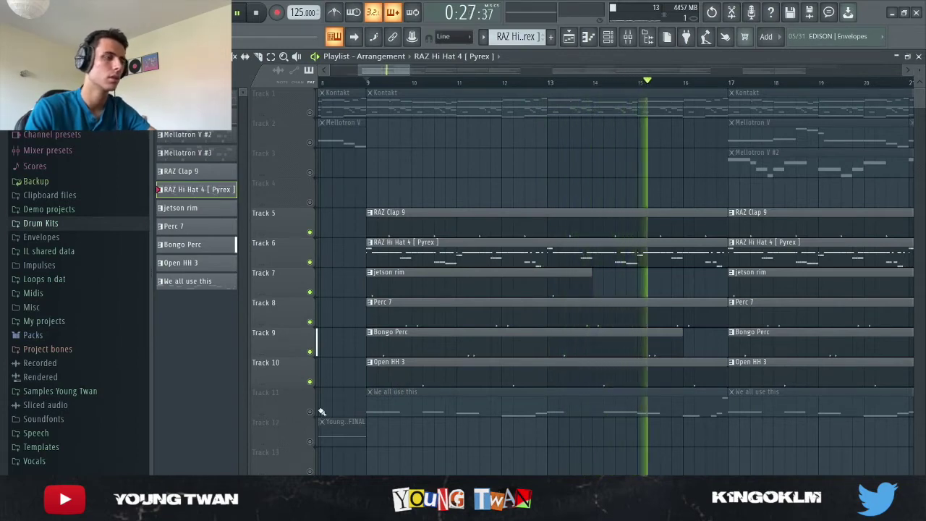
pyautogui.scroll(-2, 319, 418)
pyautogui.press('space')
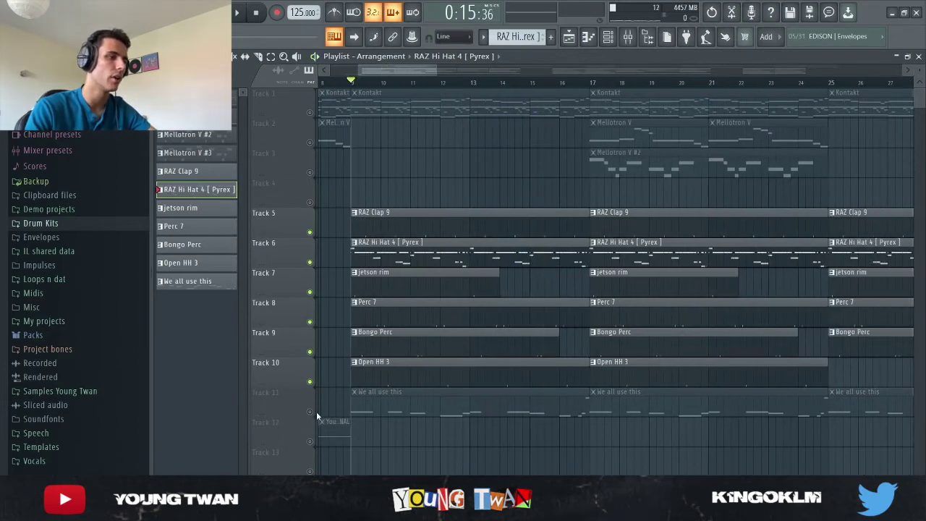
# Unmute the We all use this track, view its 808 - Better Pierre sample settings and open its notes in the piano roll.
pyautogui.click(313, 410)
pyautogui.click(367, 402)
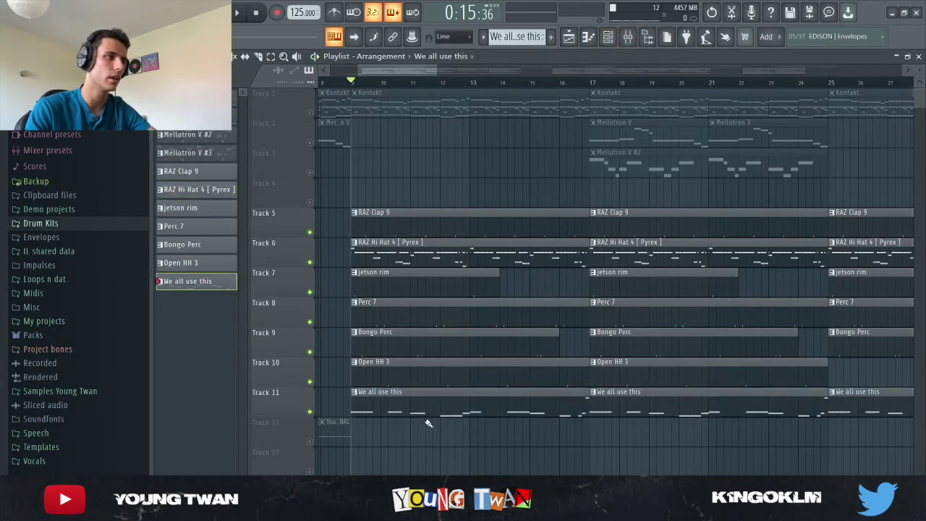
pyautogui.click(607, 37)
pyautogui.click(240, 314)
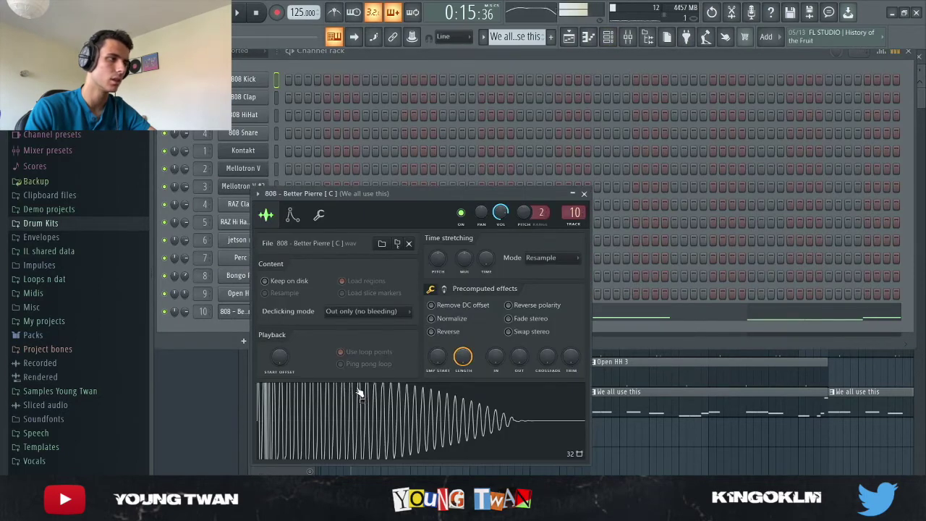
pyautogui.click(217, 379)
pyautogui.doubleClick(389, 396)
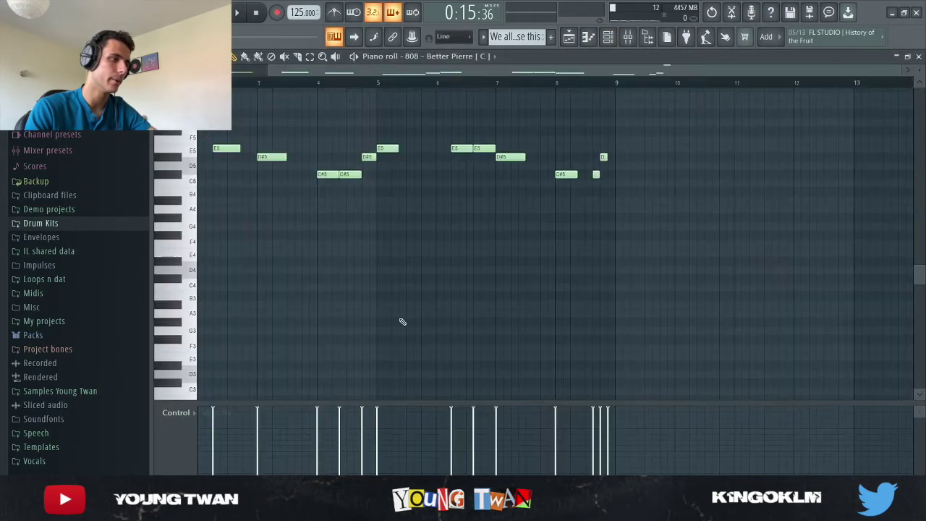
# Play the 808 pattern, check its mixer track for effects, and return to the piano roll to hear the remaining notes.
pyautogui.press('space')
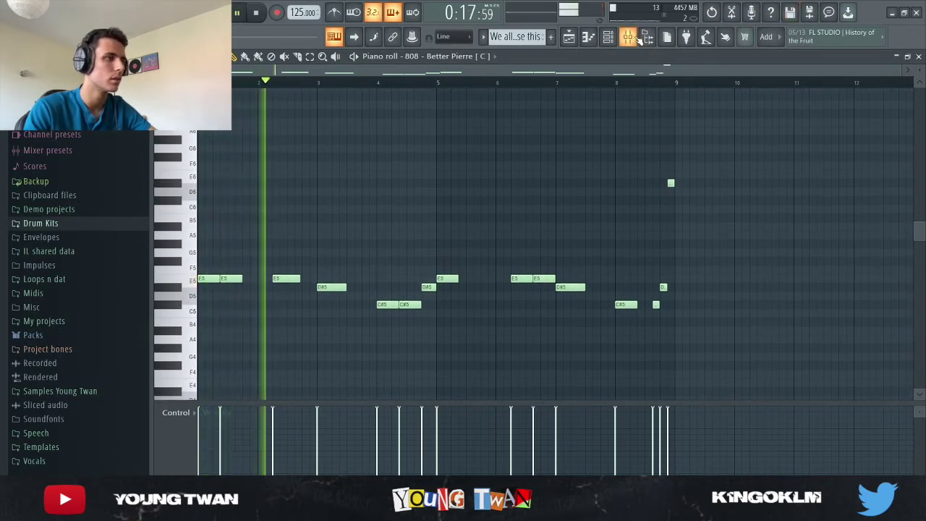
pyautogui.press('F9')
pyautogui.click(599, 159)
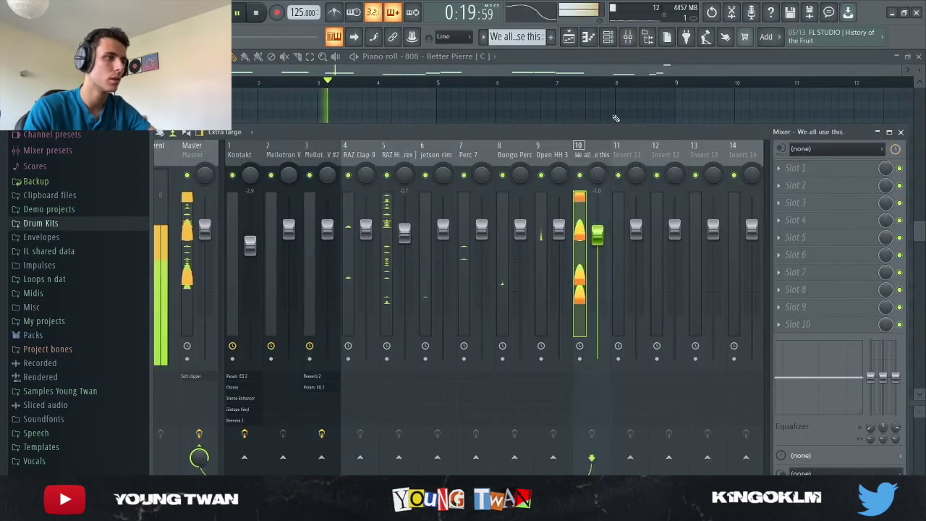
pyautogui.press('F9')
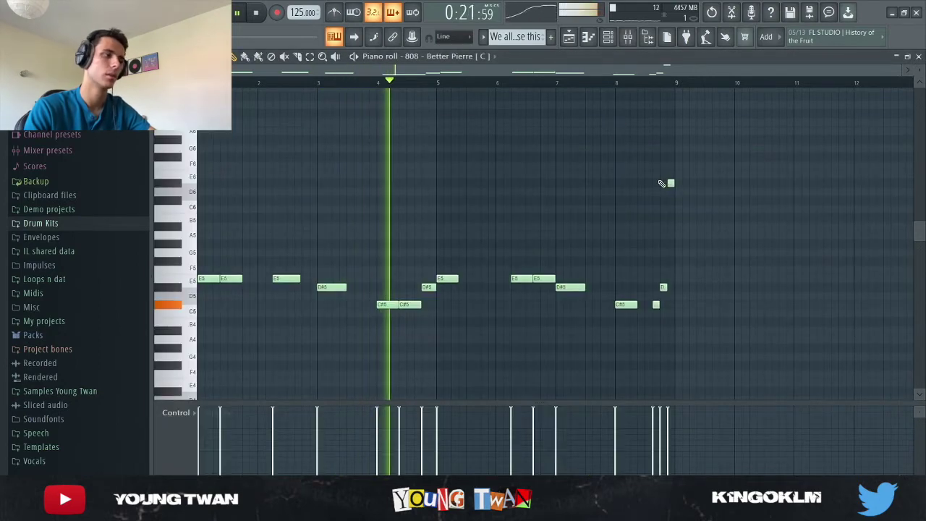
pyautogui.scroll(1, 738, 279)
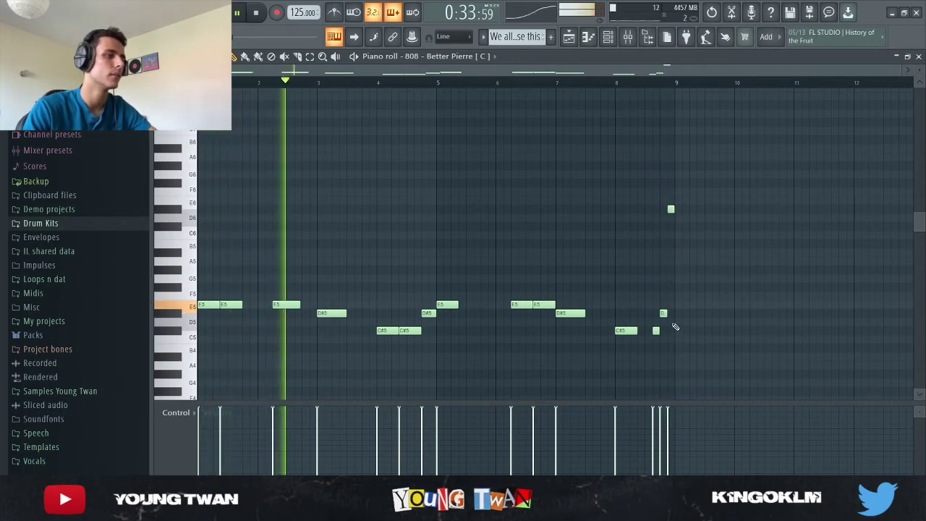
pyautogui.press('space')
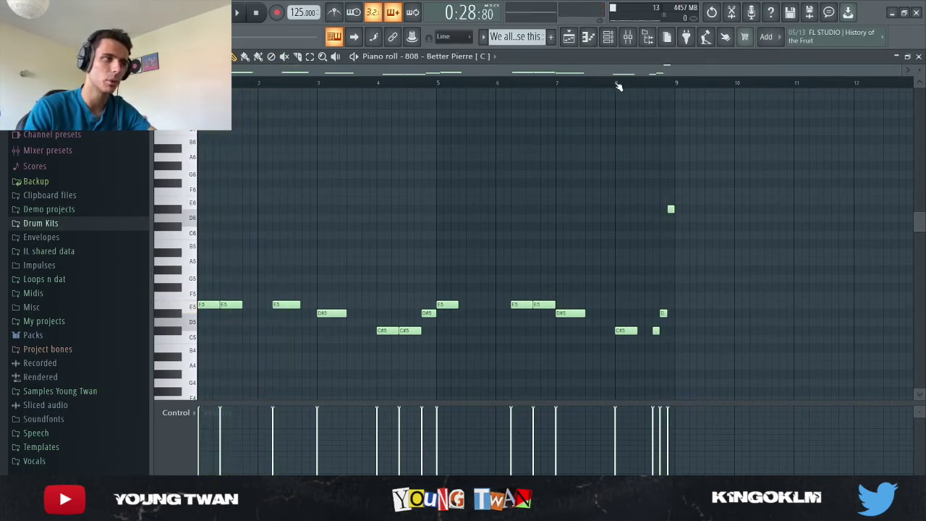
# Play the closing 808 notes from bar 8, including the high D#6 note, and stop playback.
pyautogui.scroll(3, 705, 268)
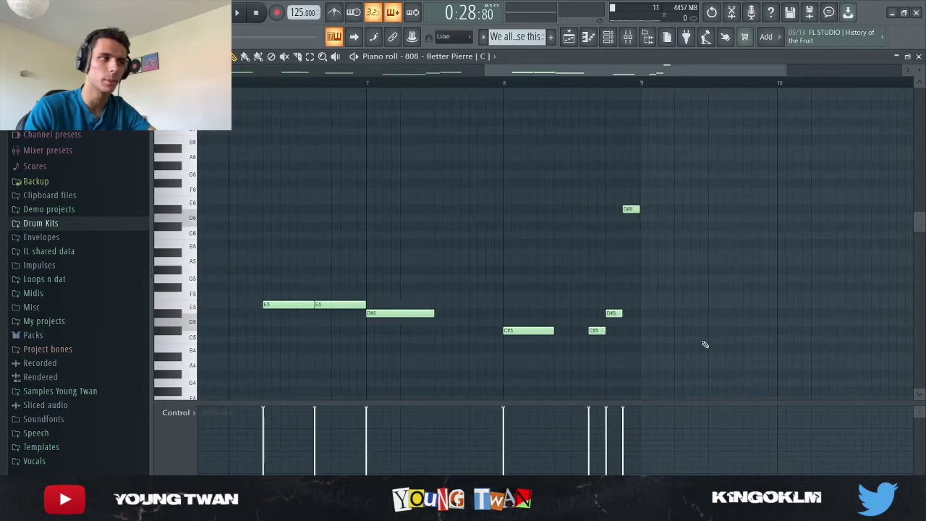
pyautogui.press('space')
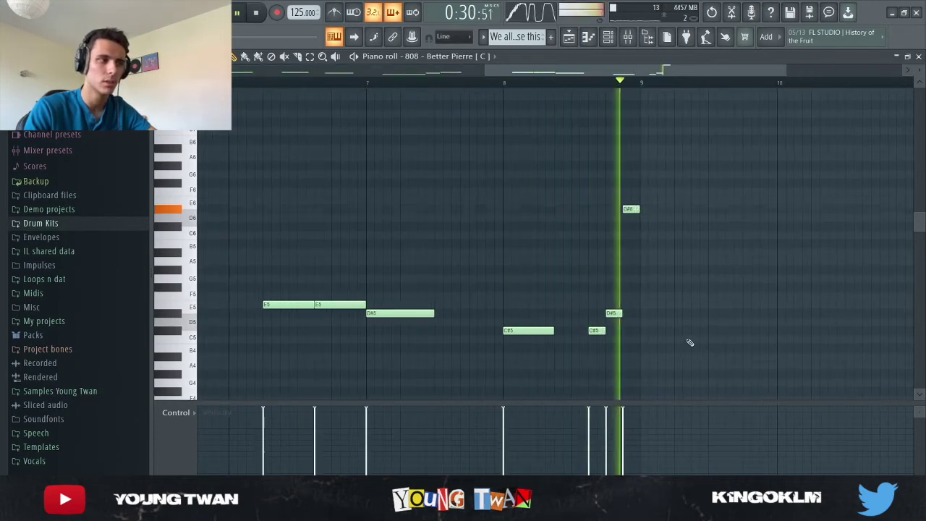
pyautogui.press('space')
pyautogui.scroll(-3, 612, 310)
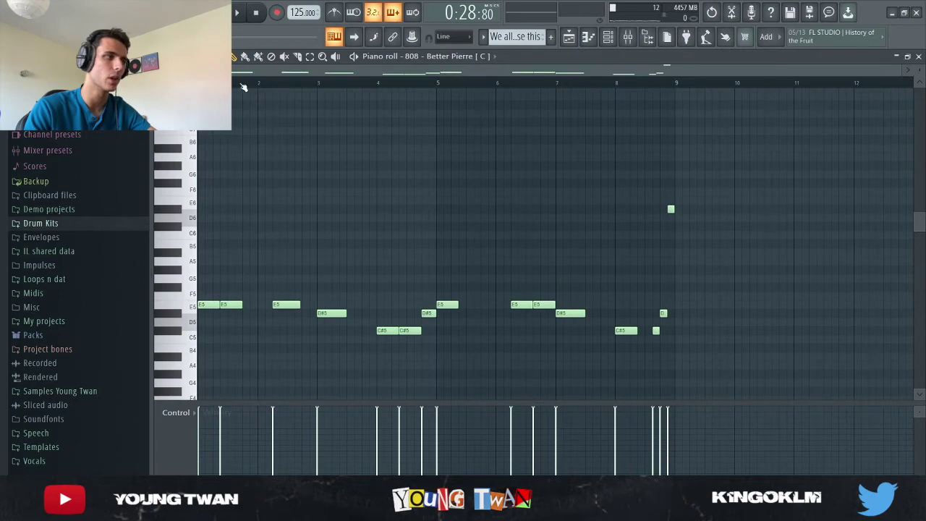
# Return to the playlist and unmute all tracks to show the full arrangement.
pyautogui.click(569, 37)
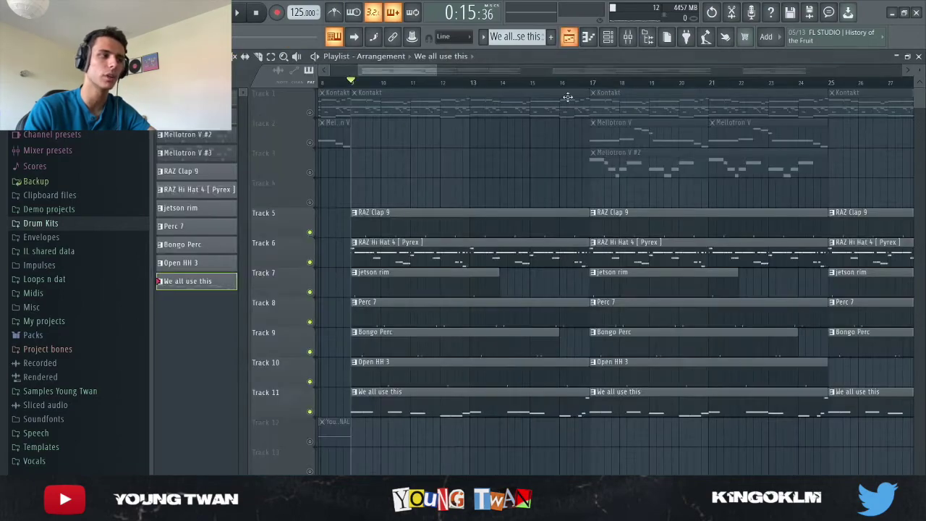
pyautogui.click(314, 118)
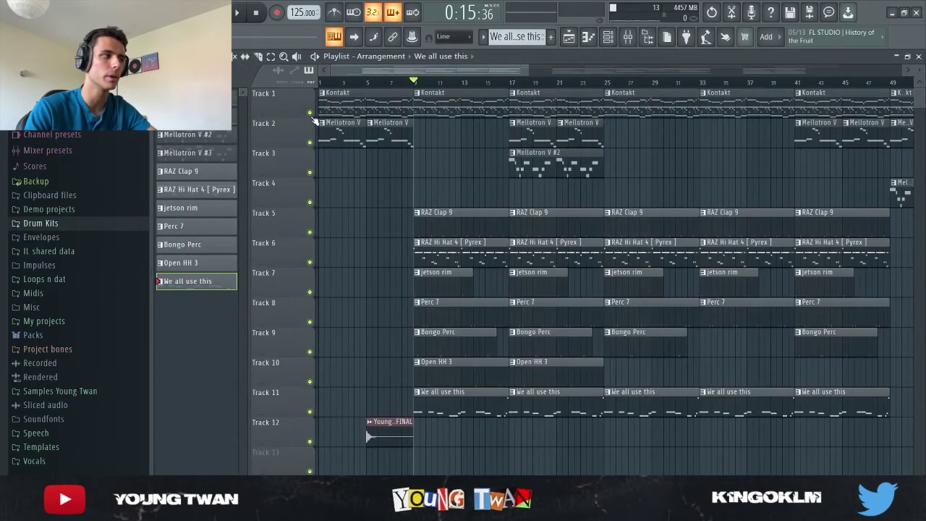
pyautogui.scroll(-3, 266, 157)
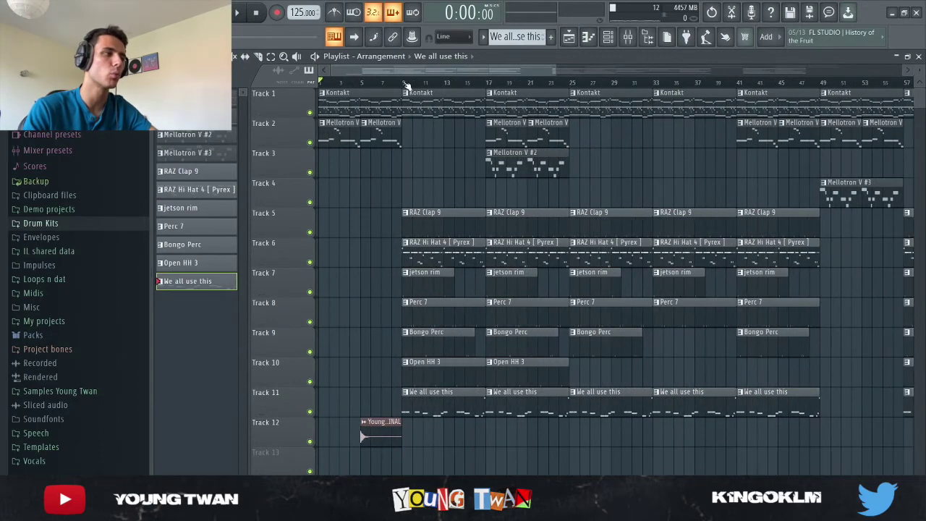
# Highlight the intro from bar 1 to 9 in the playlist, followed by the section from bar 9 to 17.
pyautogui.moveTo(403, 82); pyautogui.dragTo(319, 82)
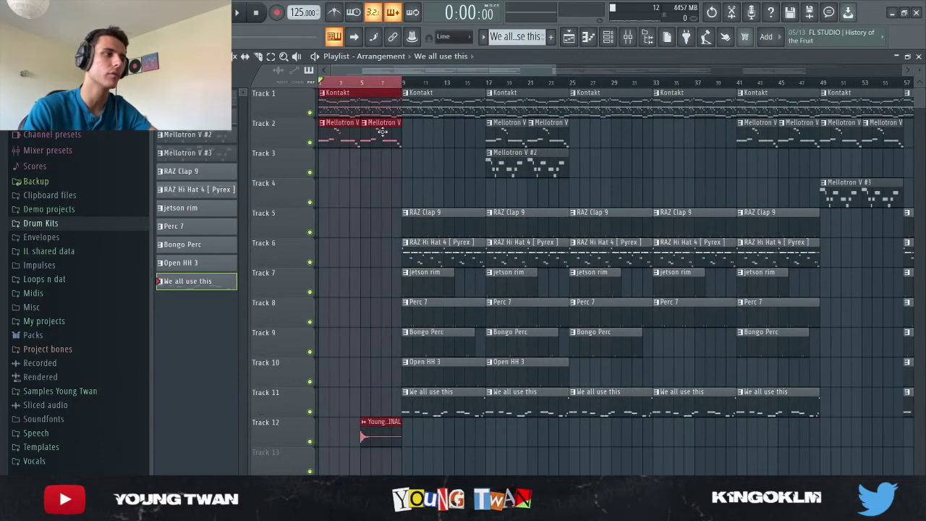
pyautogui.moveTo(406, 92); pyautogui.dragTo(467, 95)
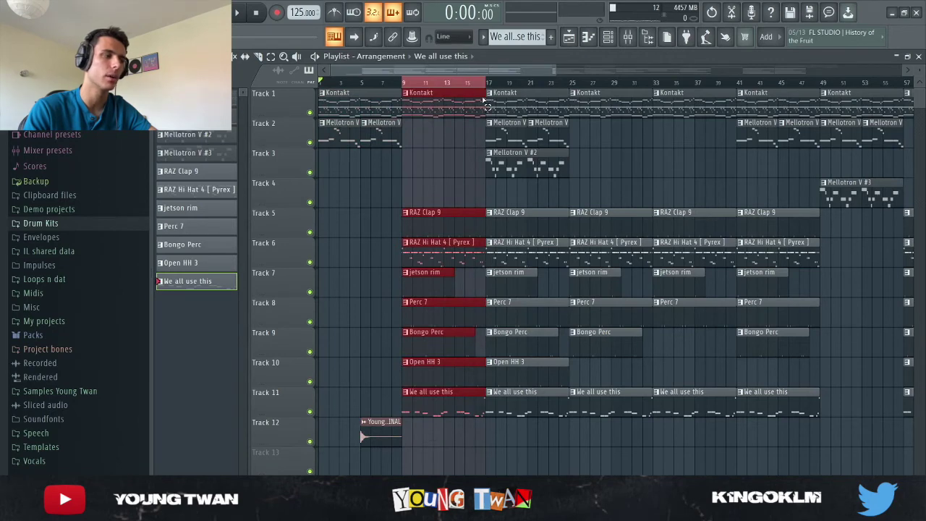
# Highlight the playlist section from bar 17 to 25, followed by the section from bar 25 to 41.
pyautogui.moveTo(488, 88); pyautogui.dragTo(570, 87)
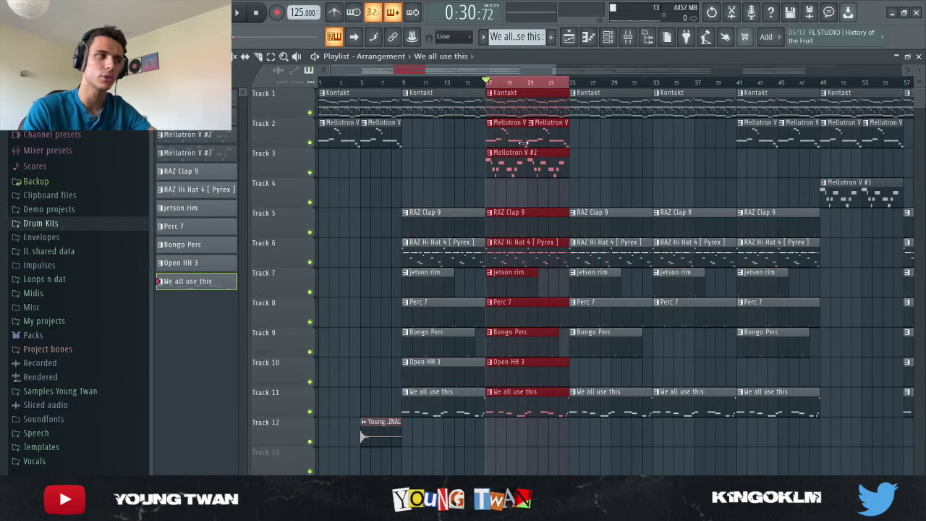
pyautogui.scroll(4, 523, 144)
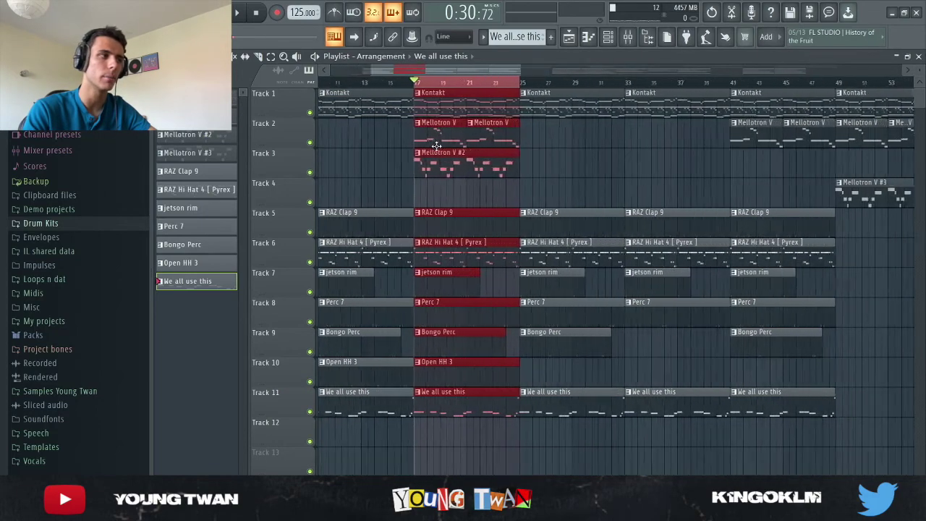
pyautogui.scroll(1, 461, 167)
pyautogui.scroll(-3, 445, 88)
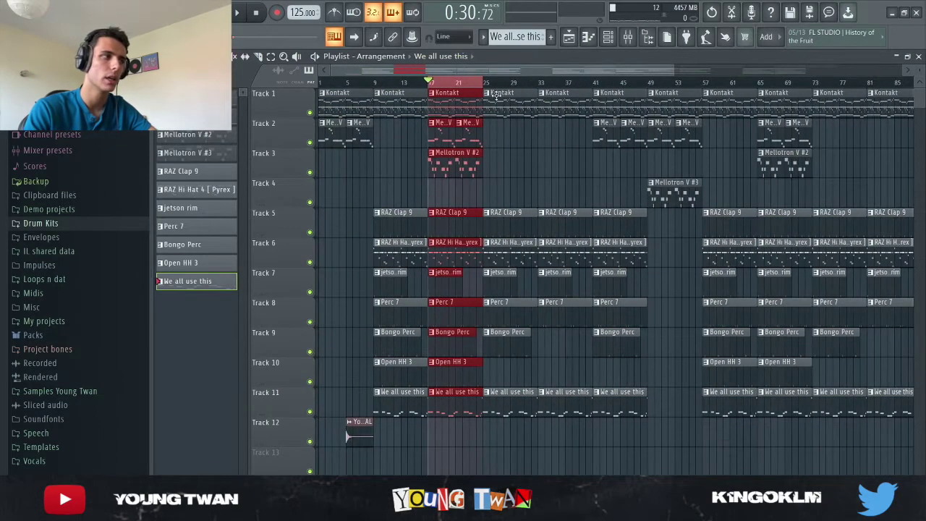
pyautogui.moveTo(485, 85); pyautogui.dragTo(599, 140)
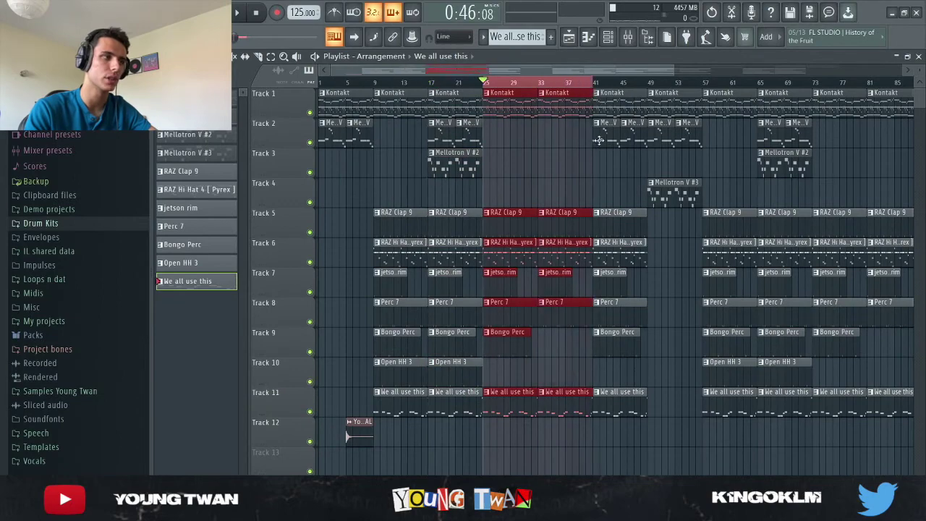
pyautogui.scroll(3, 539, 345)
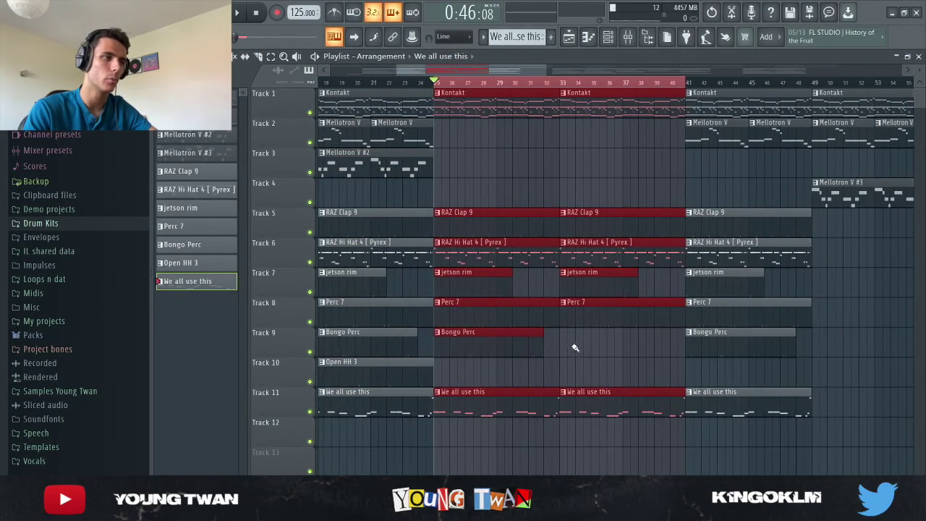
# Highlight the section from bar 41 to 49 in the playlist.
pyautogui.scroll(-2, 610, 326)
pyautogui.moveTo(661, 83); pyautogui.dragTo(734, 83)
pyautogui.scroll(-2, 737, 201)
pyautogui.scroll(2, 737, 201)
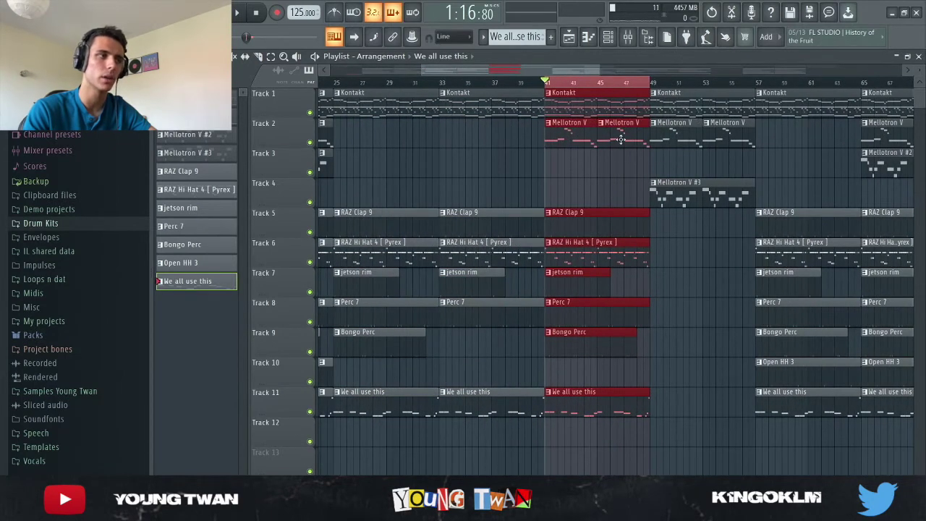
# Highlight the drumless break from bar 49 to 57, play it, then stop playback and clear the selection.
pyautogui.moveTo(653, 82); pyautogui.dragTo(755, 82)
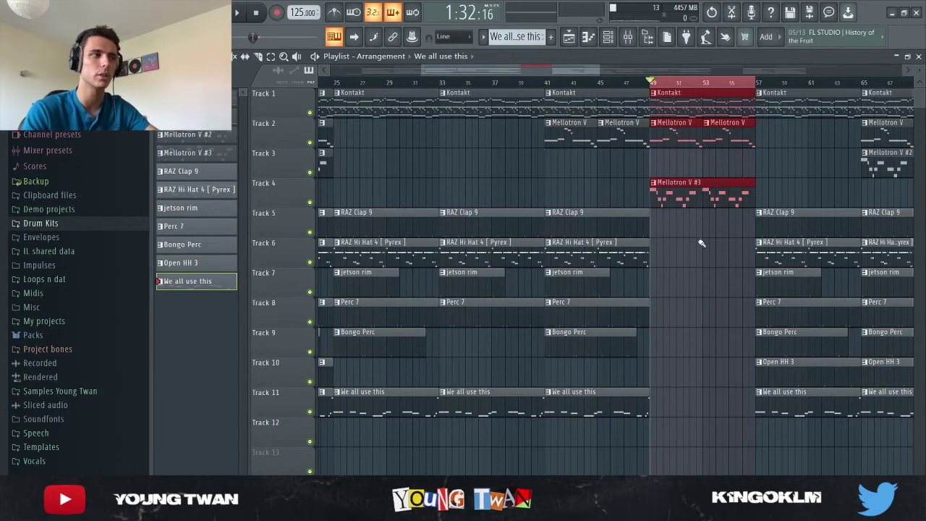
pyautogui.press('space')
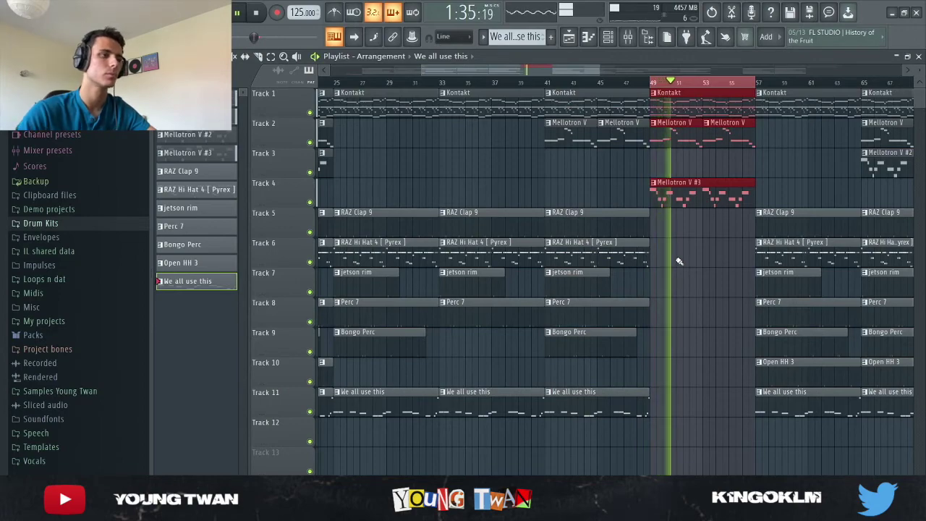
pyautogui.scroll(-5, 678, 260)
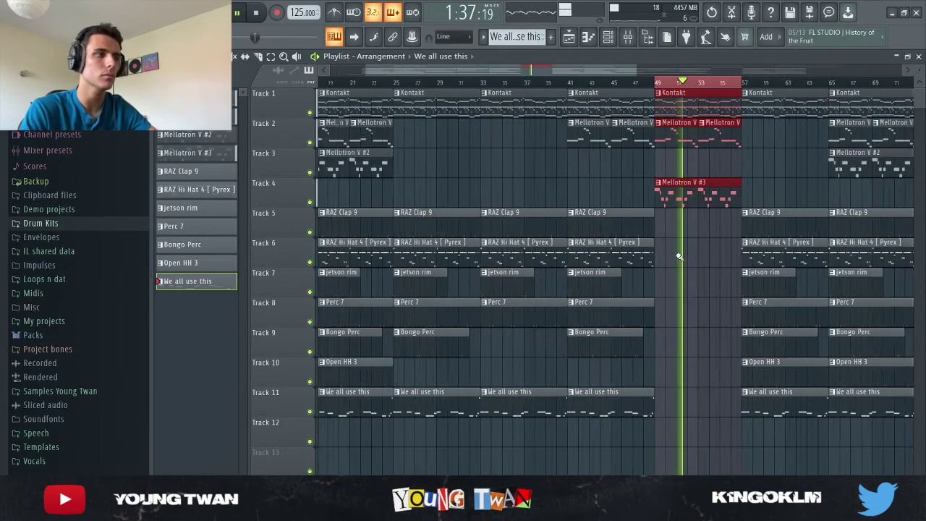
pyautogui.scroll(-1, 677, 249)
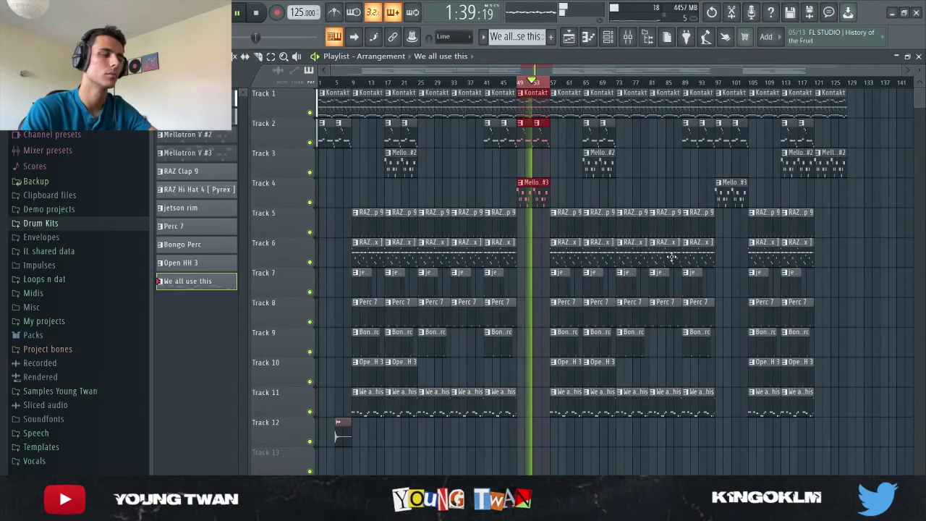
pyautogui.press('space')
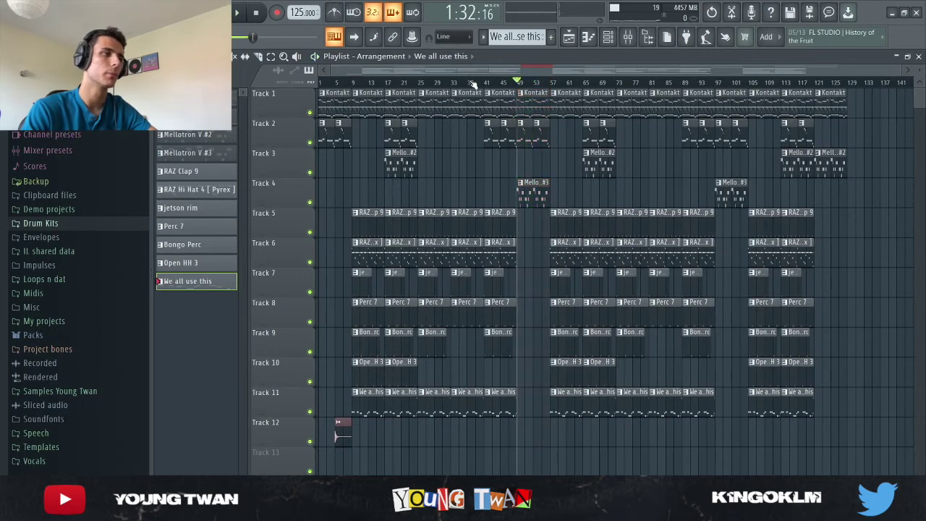
pyautogui.press('space')
# Show the Fruity soft clipper on the mixer's Master track, close it and select the 808 track on insert 10.
pyautogui.click(628, 36)
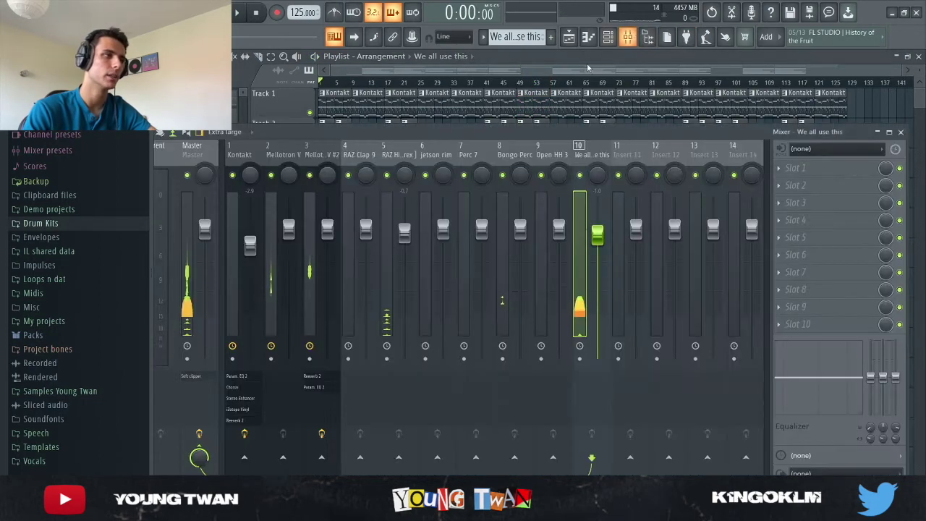
pyautogui.click(192, 275)
pyautogui.click(816, 168)
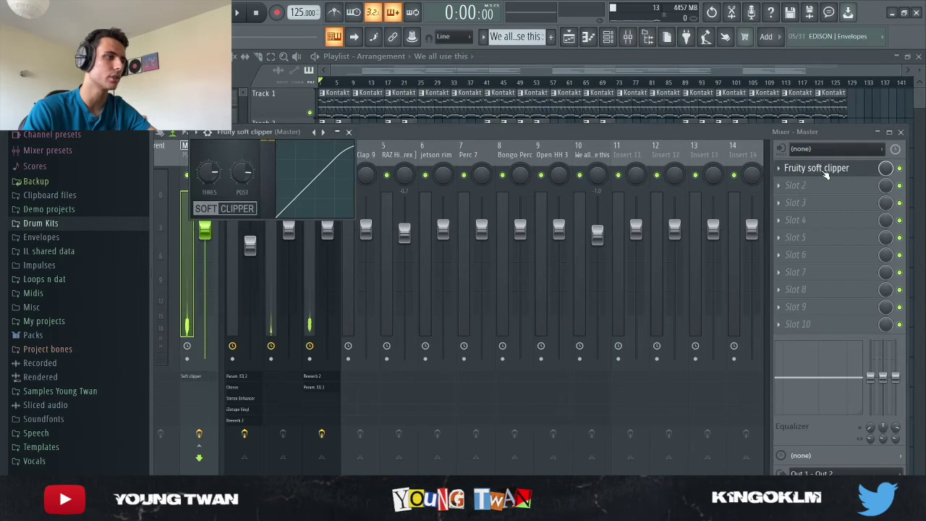
pyautogui.click(816, 168)
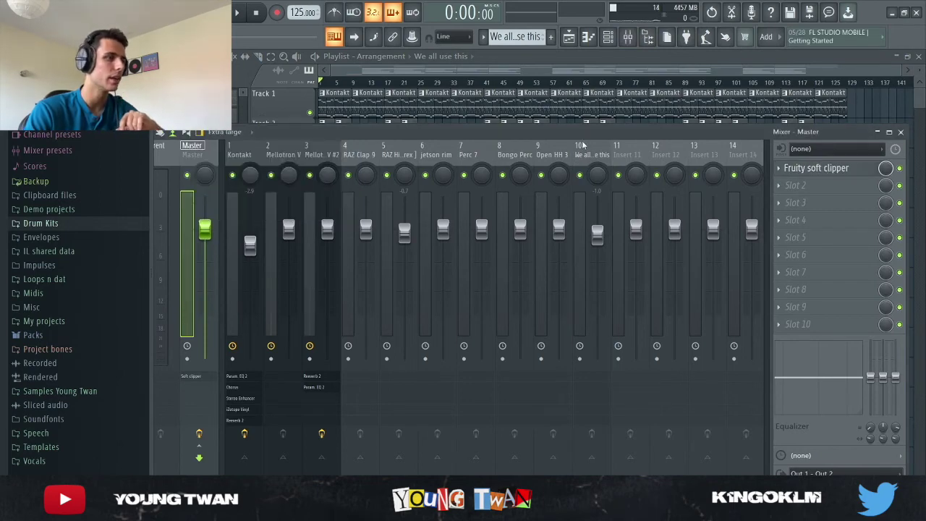
pyautogui.click(583, 146)
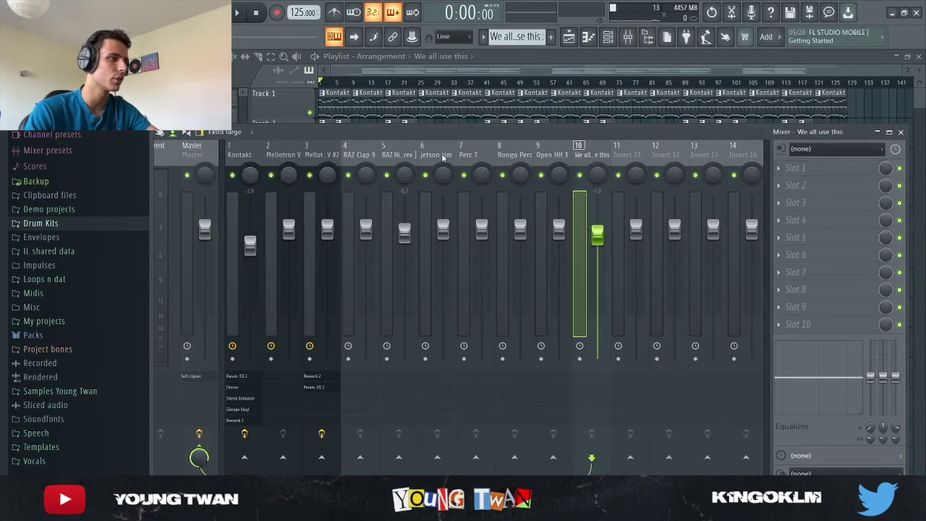
# Close the mixer and play the full arrangement from the beginning of the playlist.
pyautogui.press('F9')
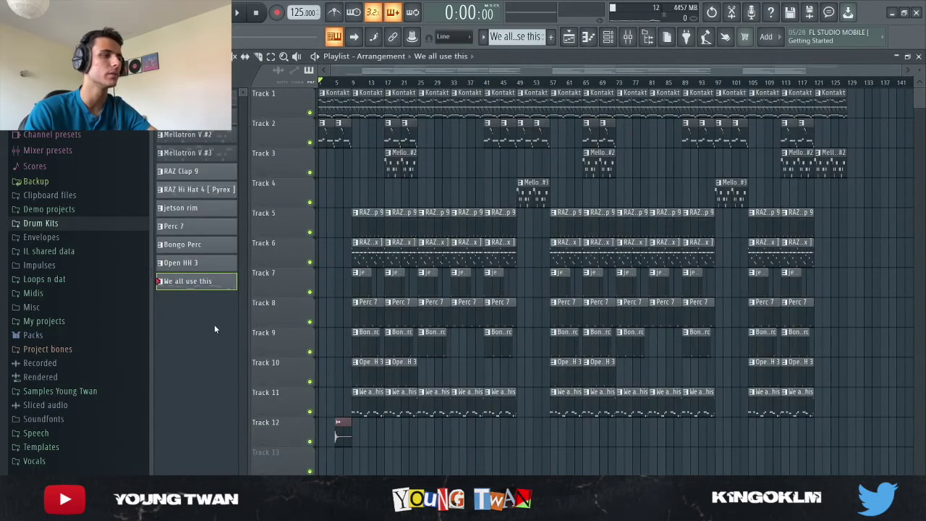
pyautogui.press('space')
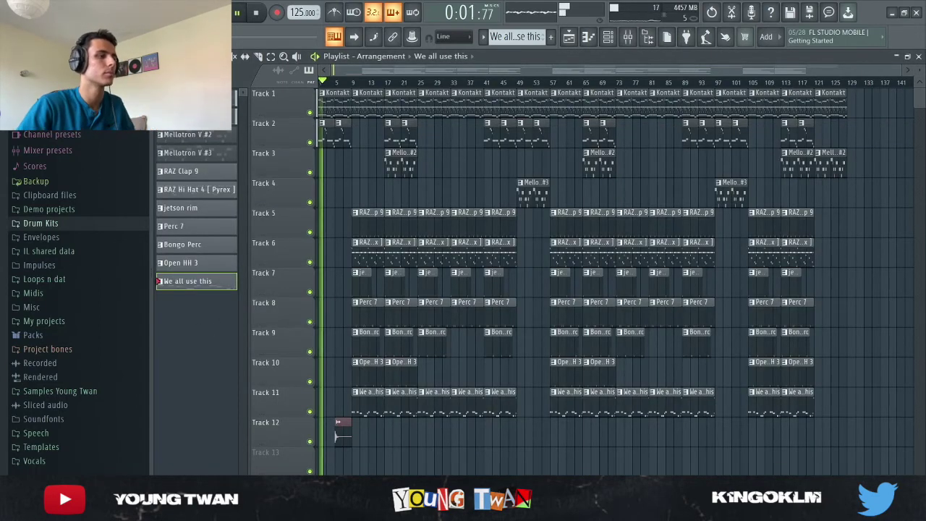